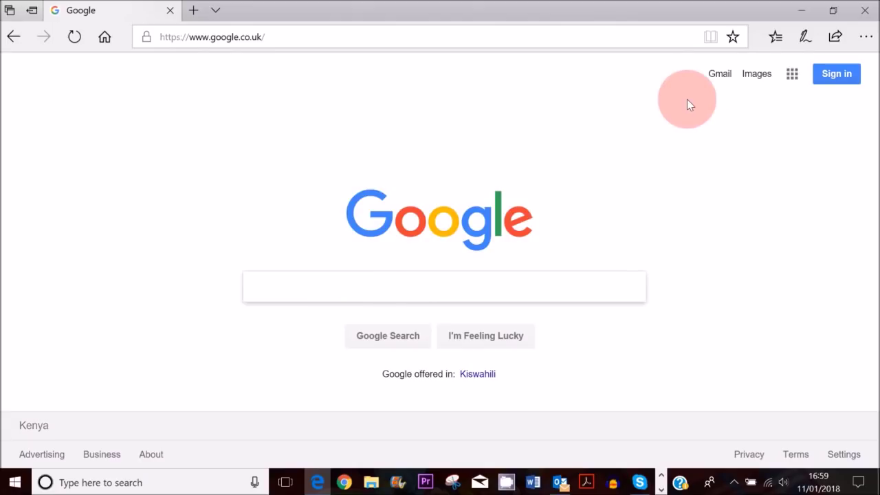
click(791, 74)
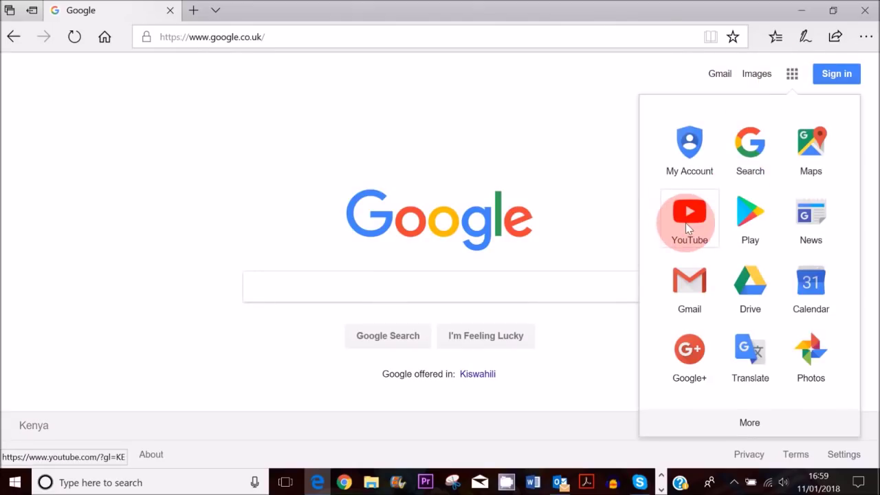
click(694, 217)
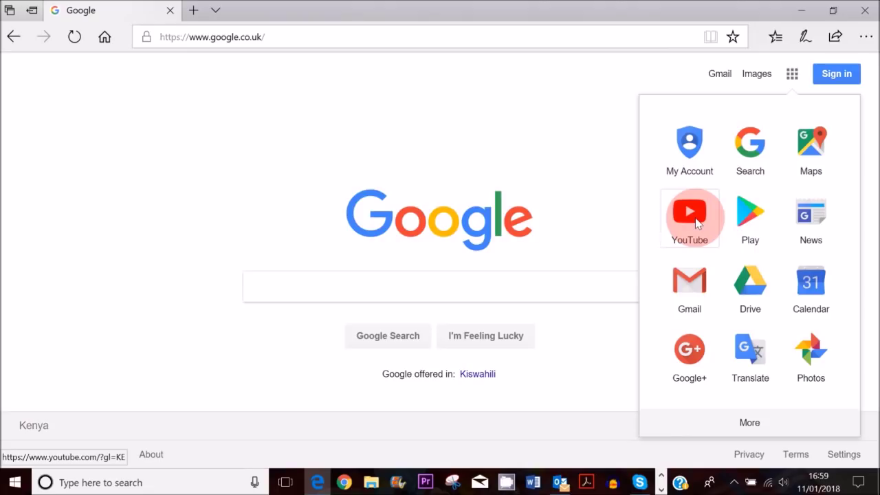
click(544, 184)
- Search Google for "gmail sign up" and open the Gmail - Create your Google Account page
click(465, 287)
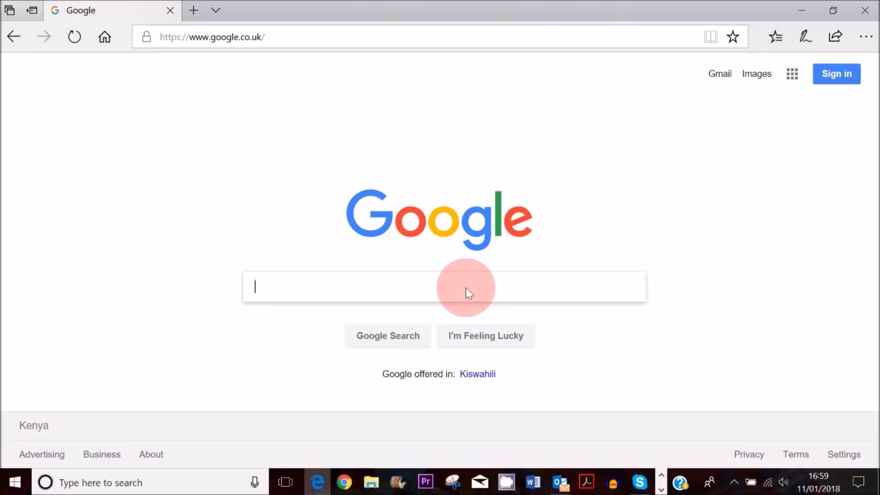
text(gmail )
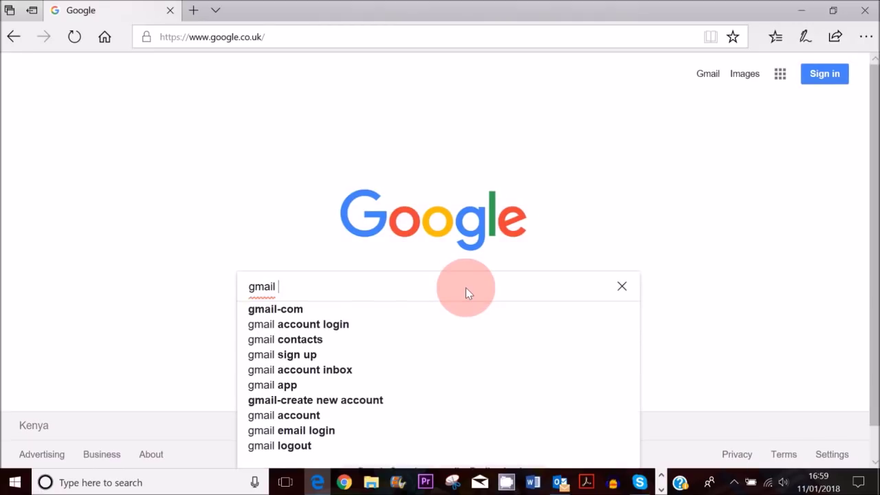
text(sign up)
key(Return)
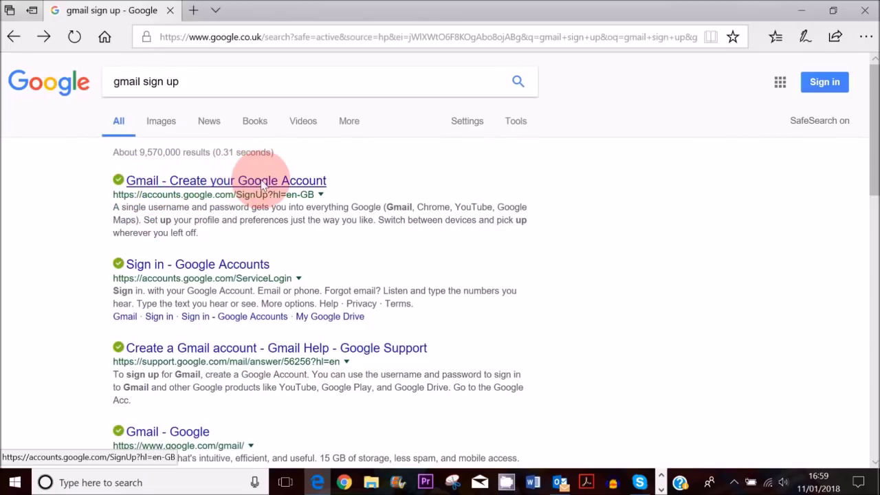
click(262, 182)
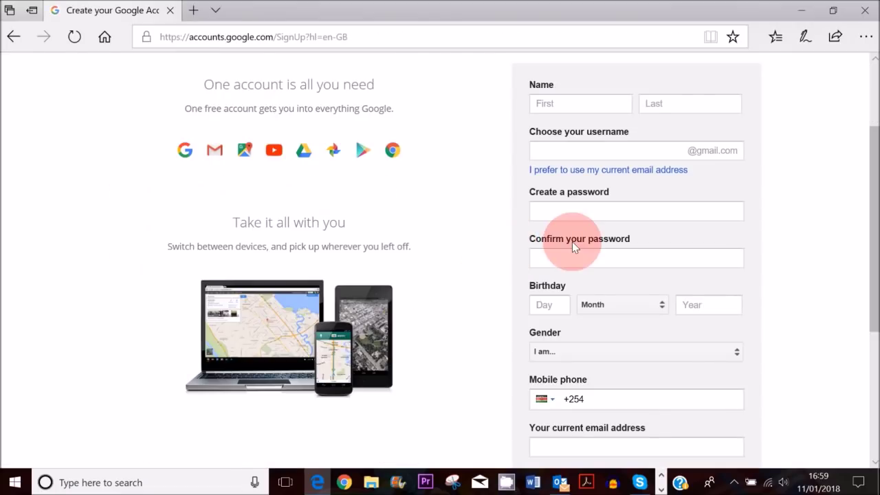
- Submit the completed Google account form with Google set as the default homepage, and proceed to the new account
scroll(657, 198, up, 1)
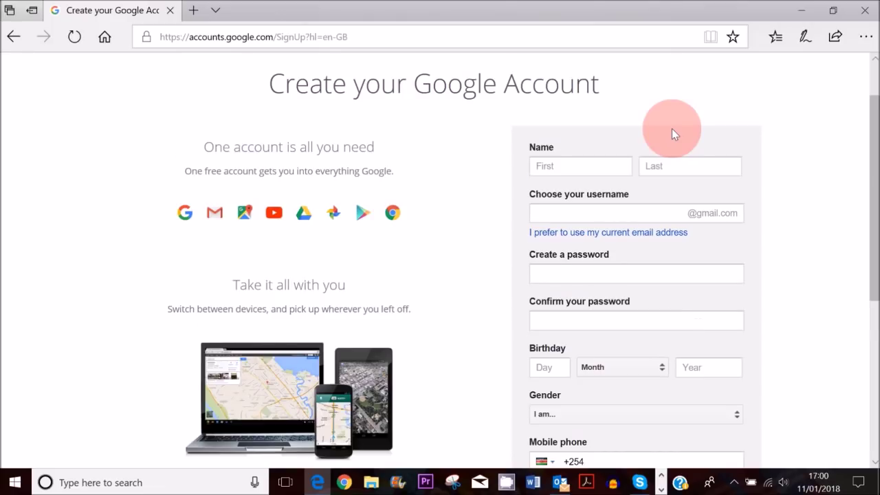
scroll(672, 129, down, 1)
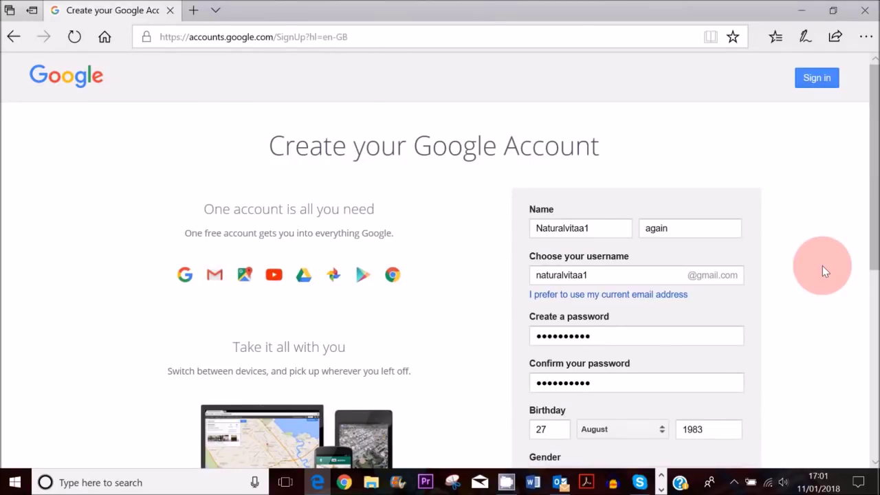
click(527, 270)
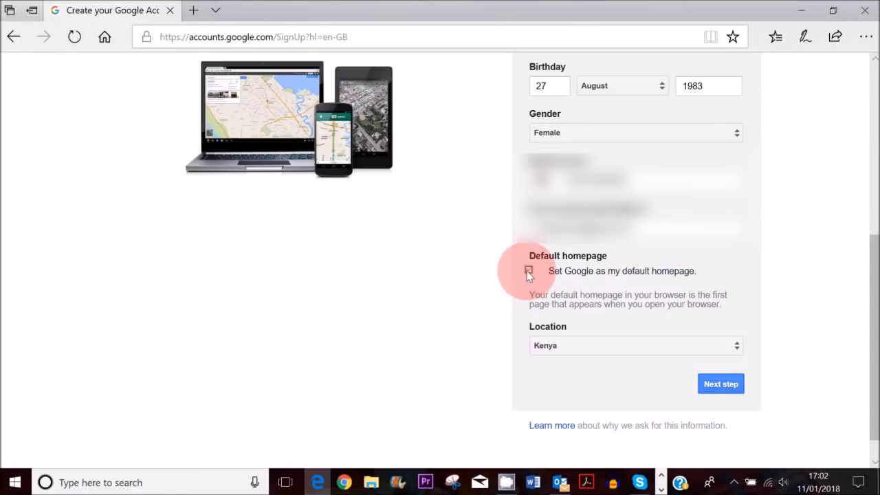
click(711, 385)
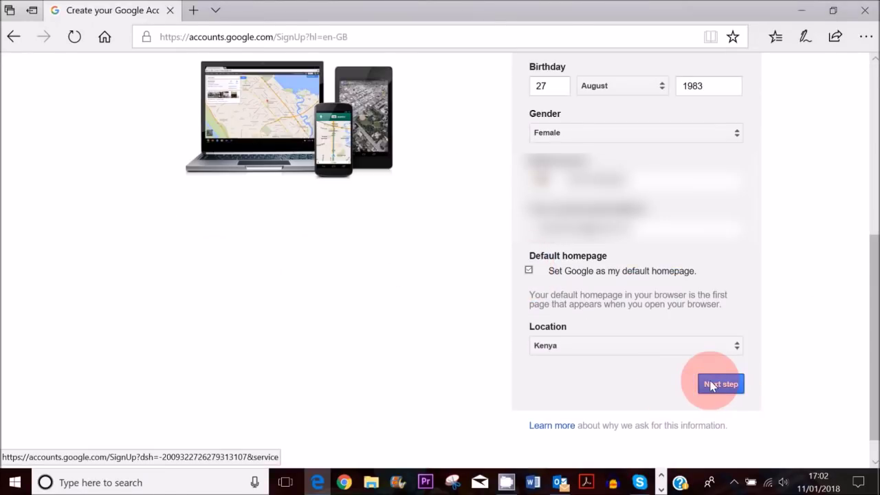
drag(630, 238, 634, 366)
click(579, 424)
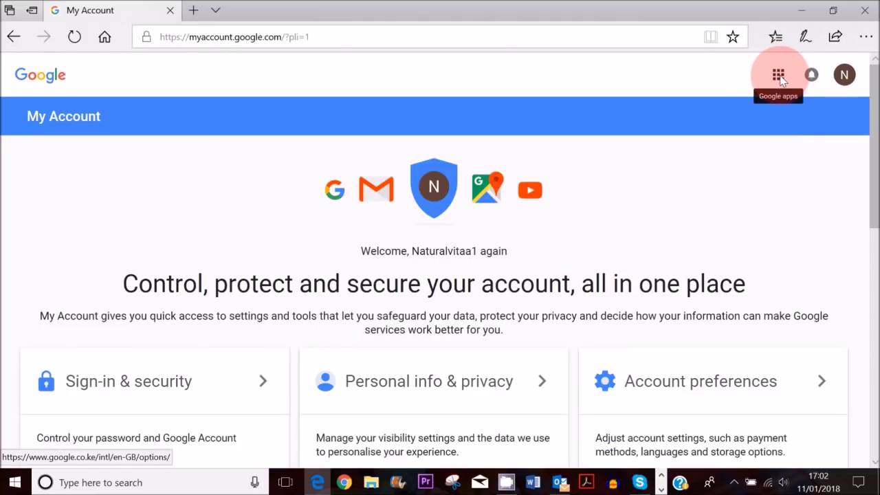
- Go from the Google account page to YouTube and sign in there with the new account
click(780, 77)
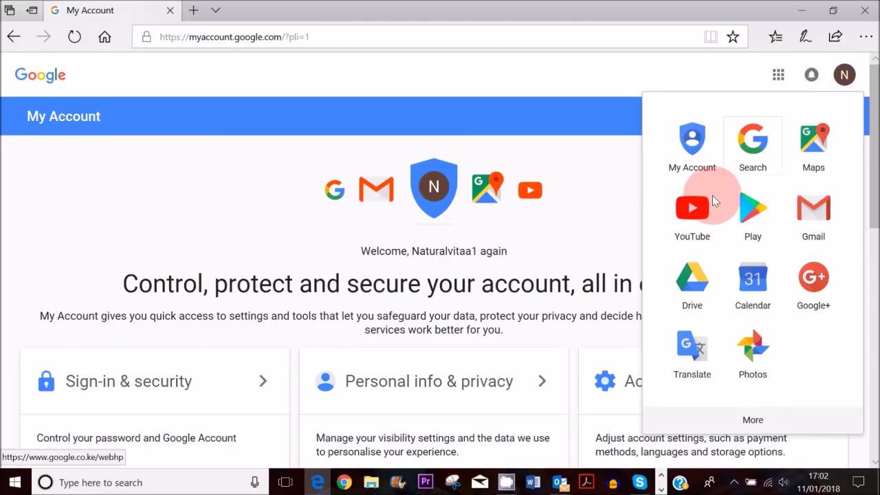
click(704, 214)
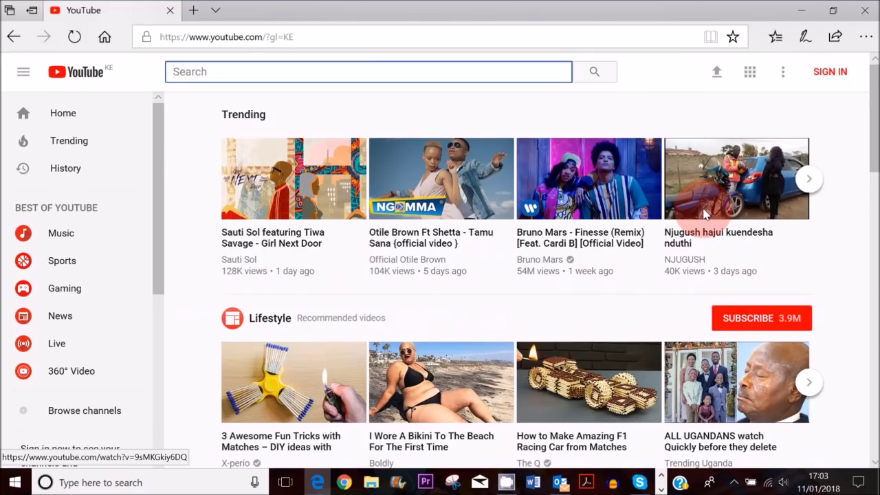
click(546, 245)
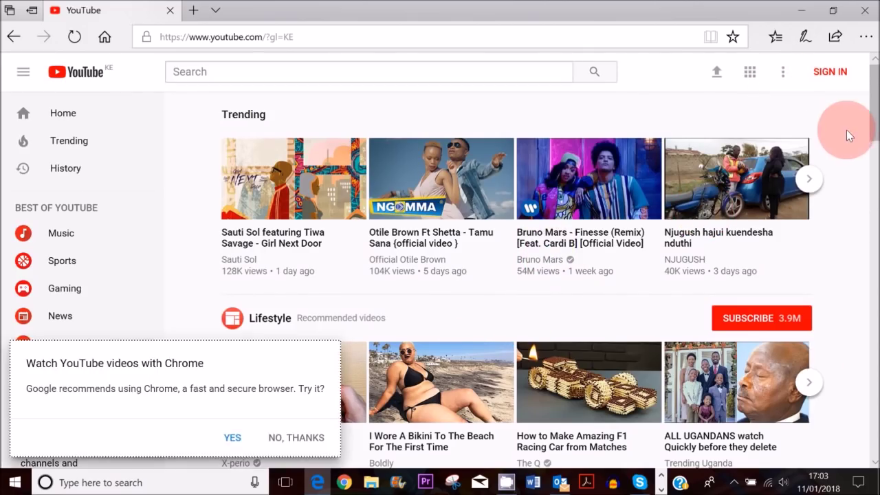
click(832, 78)
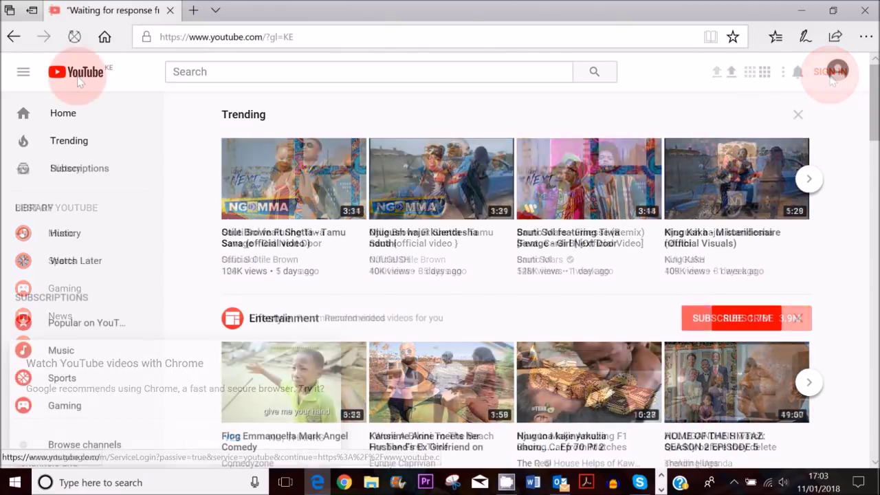
click(554, 79)
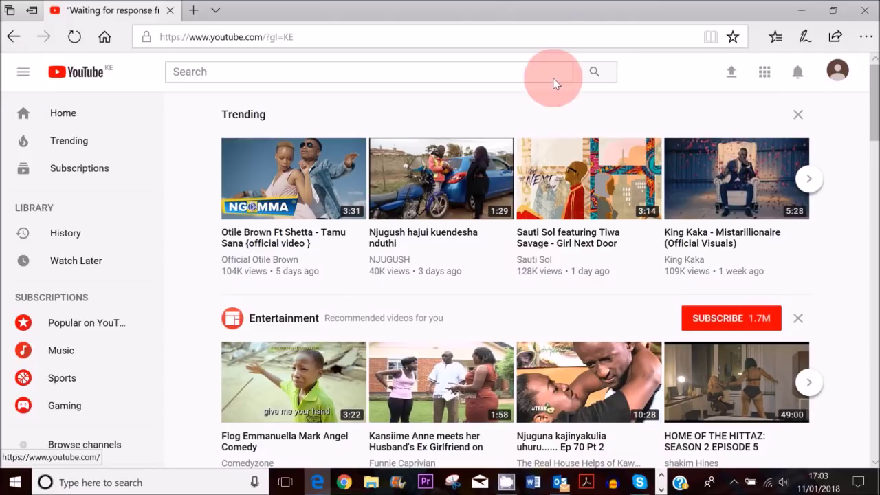
- Create the account's YouTube channel under the name Naturalvitaa 1
click(839, 78)
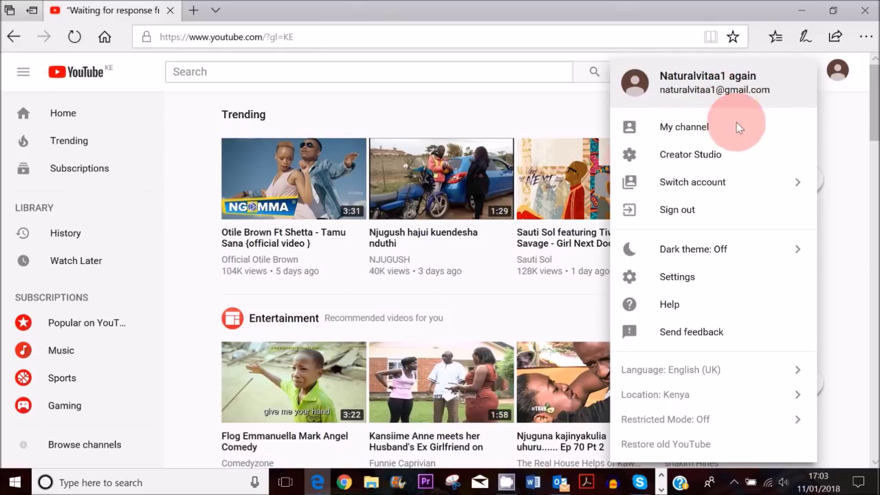
click(687, 127)
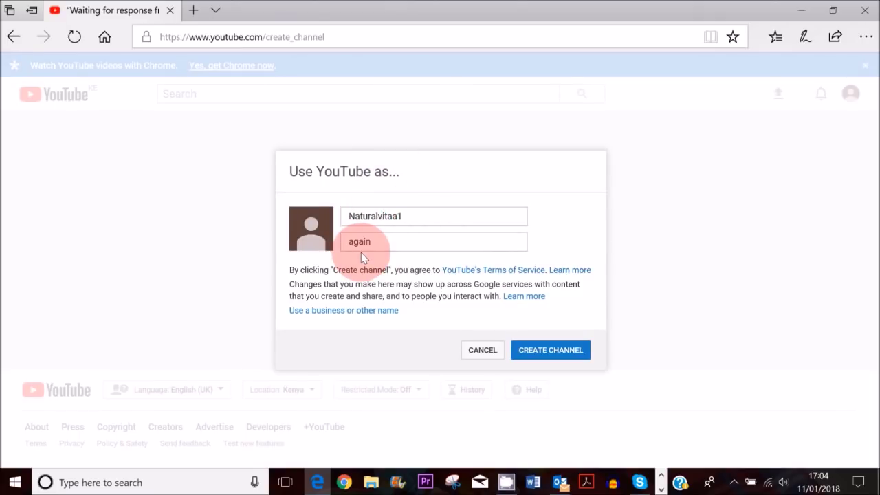
double_click(361, 251)
key(BackSpace)
click(423, 215)
key(BackSpace)
click(404, 244)
text(1)
click(553, 349)
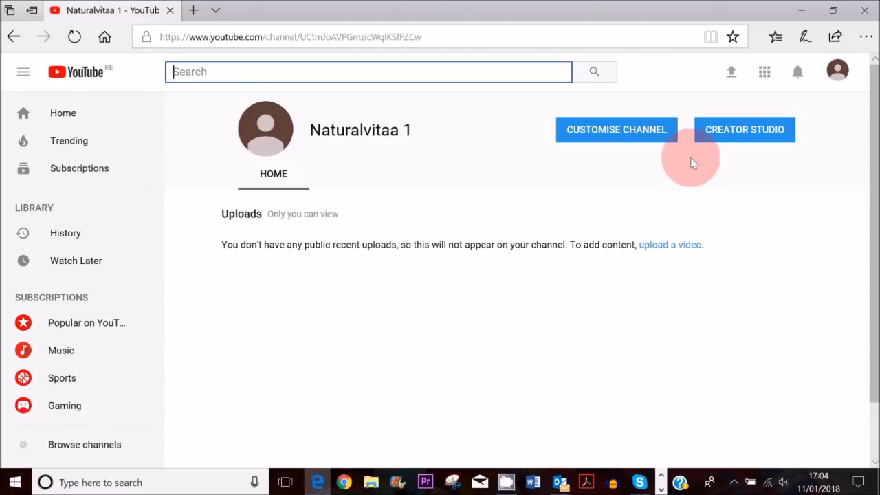
- Customise the channel by uploading IMG_5550.jpg from Pictures as the profile photo, keeping the proposed crop
click(656, 140)
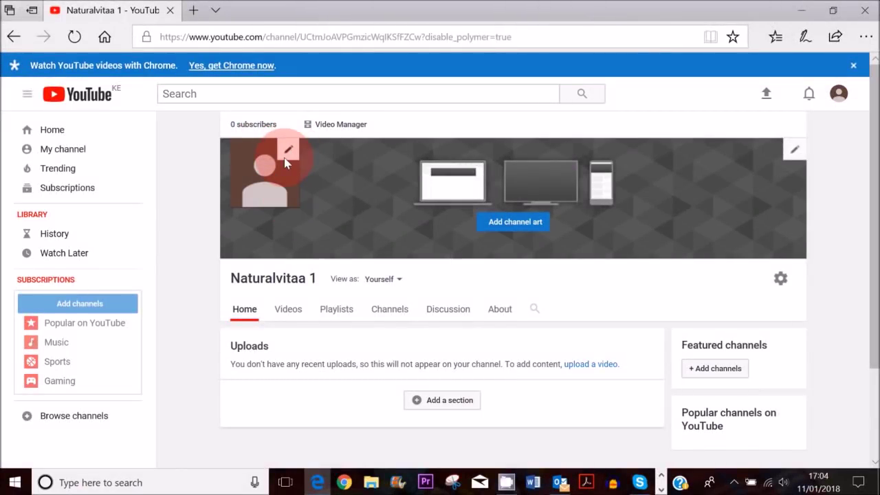
click(287, 154)
click(585, 290)
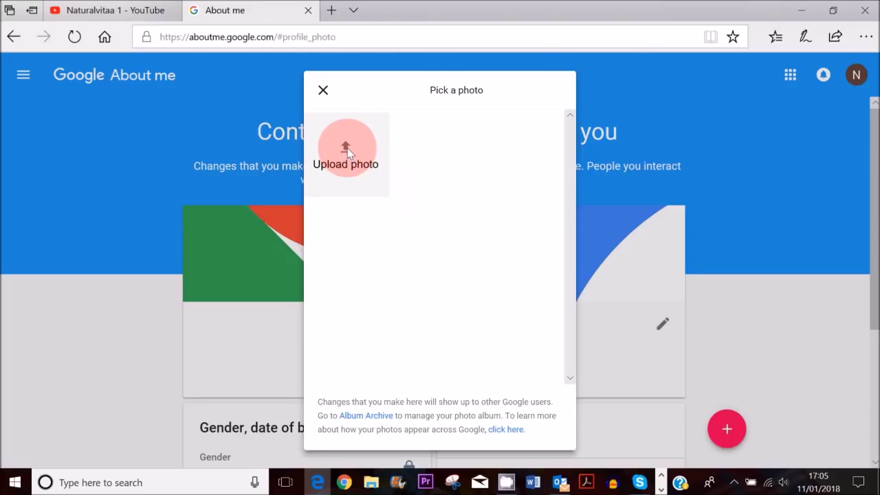
click(337, 178)
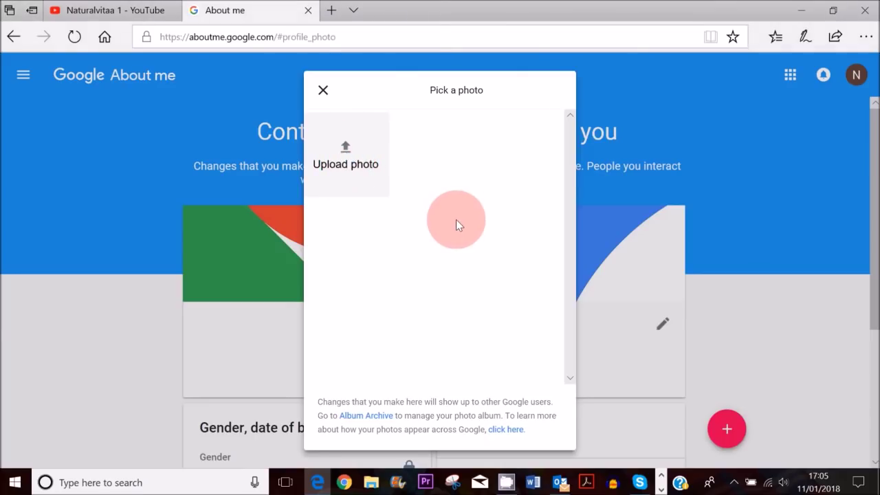
click(159, 114)
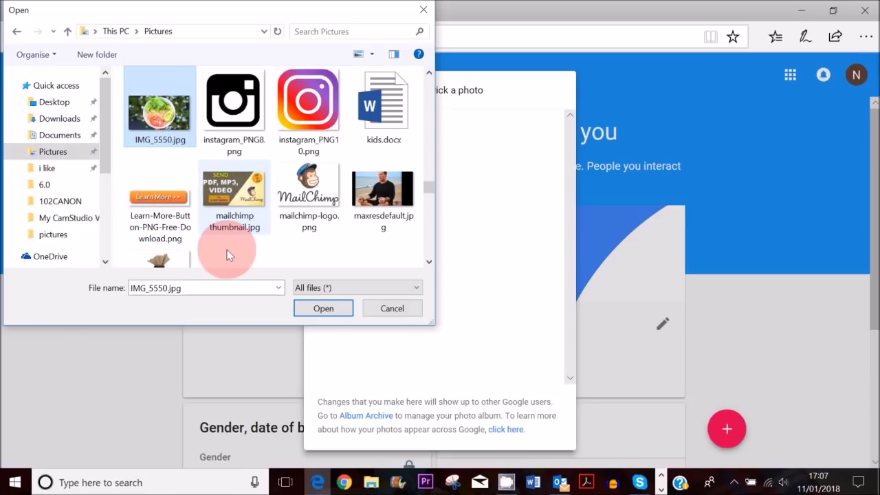
click(320, 309)
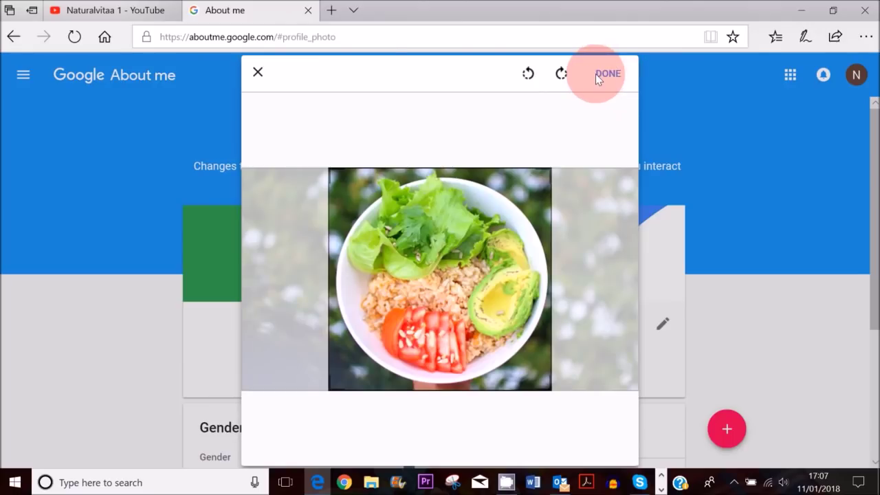
click(611, 75)
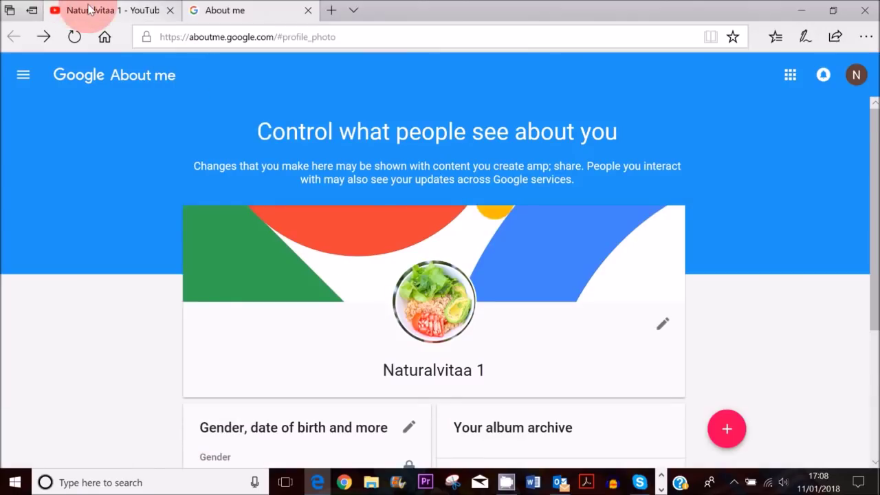
- Return to the YouTube channel page and reload it to check the profile photo
click(79, 14)
click(72, 36)
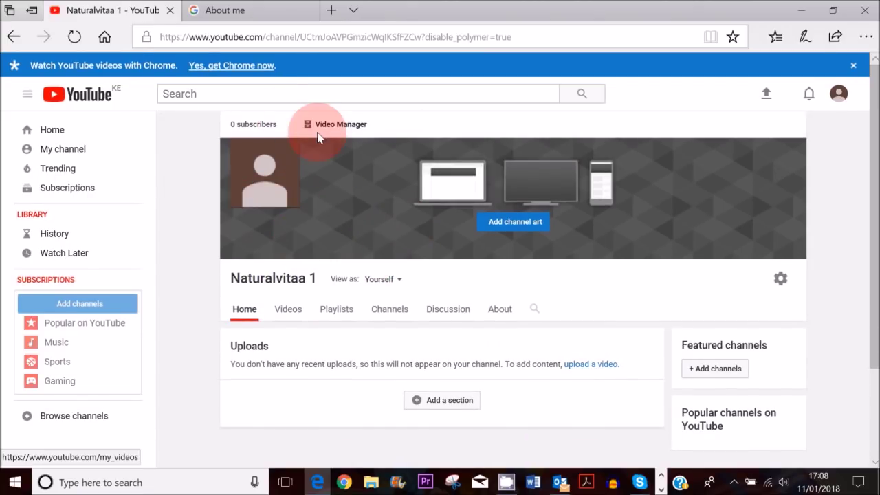
mouse_move(259, 215)
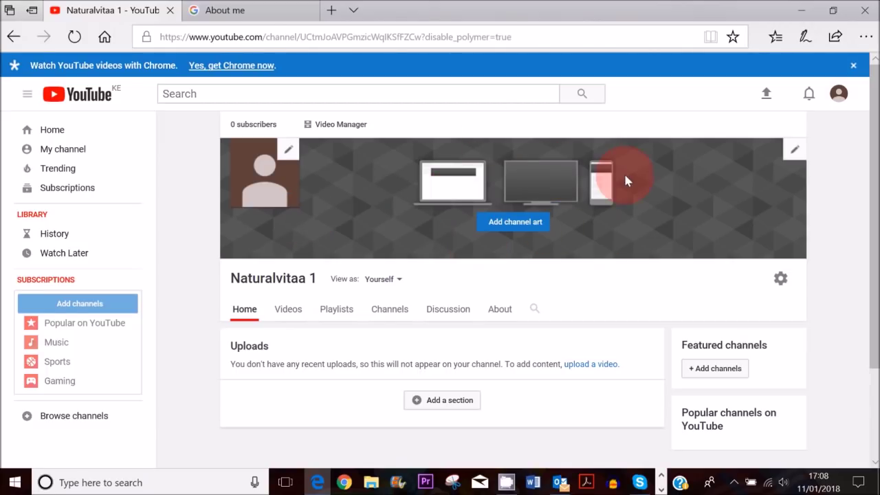
- Add the gallery photo of a field densely covered in orange and yellow wildflowers as the channel art
click(520, 229)
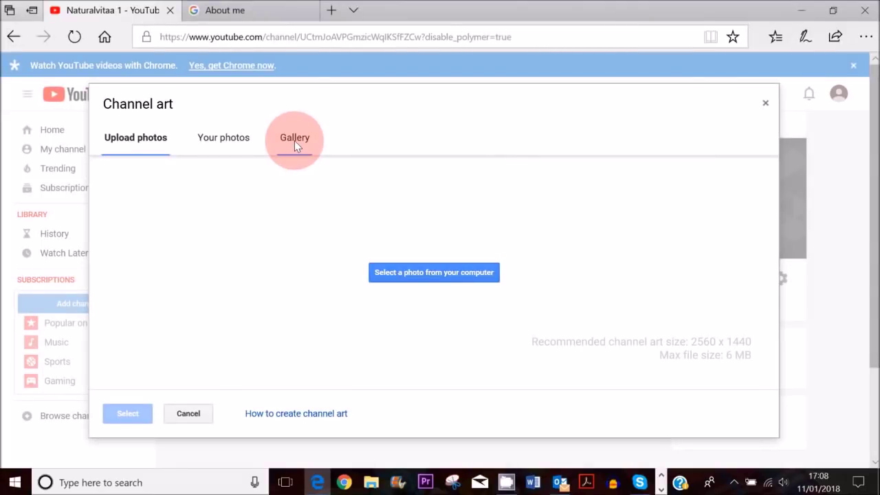
click(294, 140)
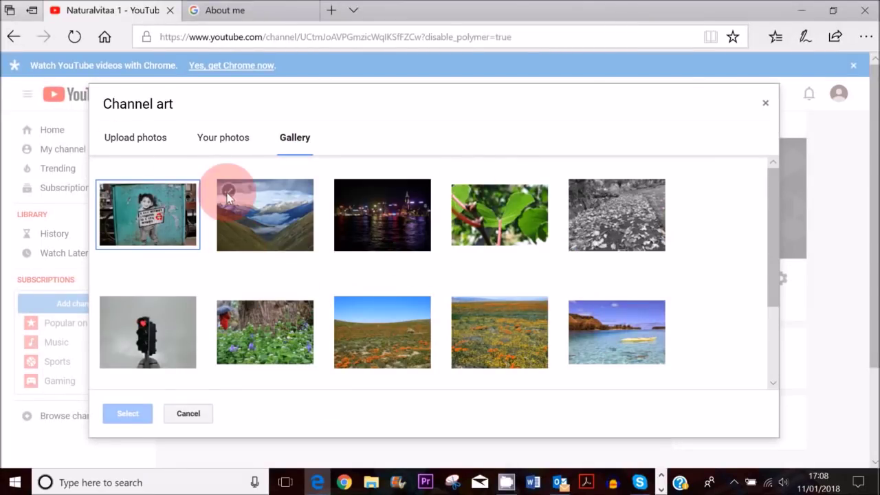
click(136, 140)
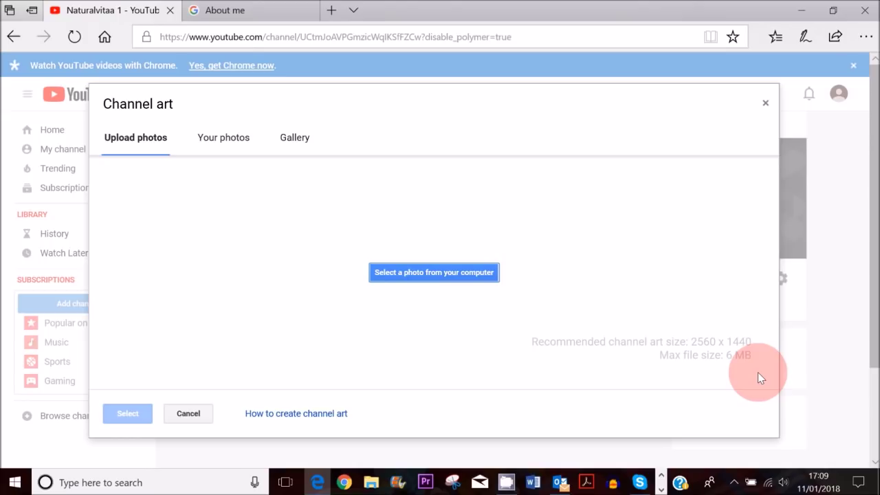
click(295, 137)
click(374, 331)
double_click(499, 336)
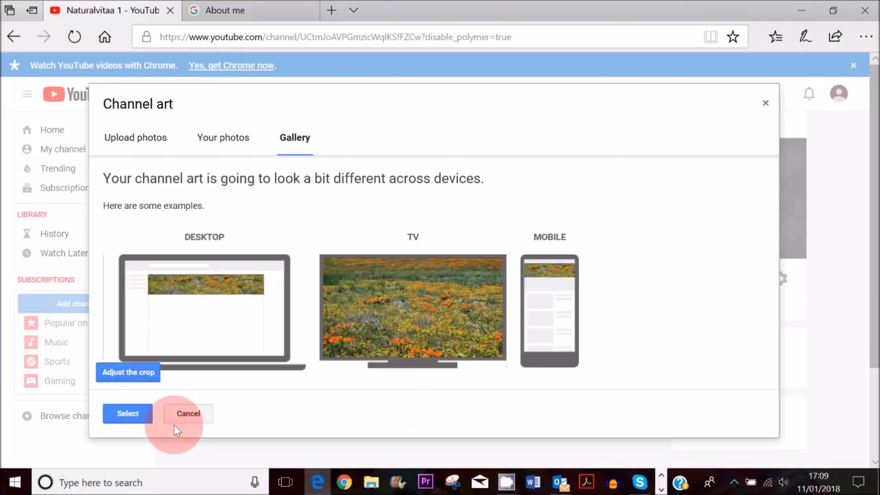
click(132, 417)
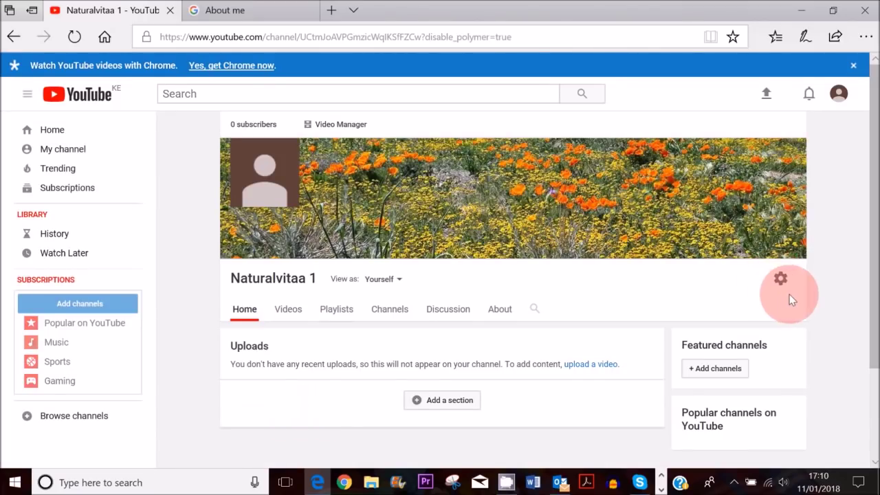
- Save the channel settings with the customised channel layout and the discussion tab switched on, keeping all three privacy options enabled
click(784, 280)
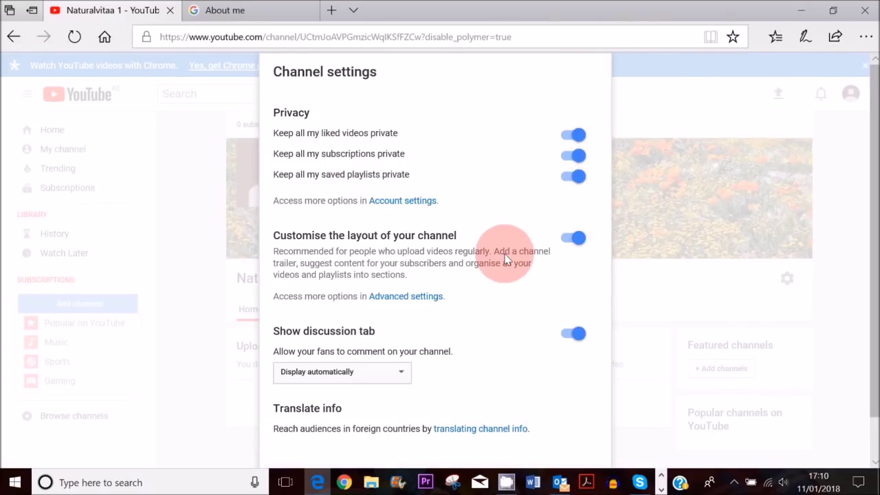
scroll(387, 347, down, 1)
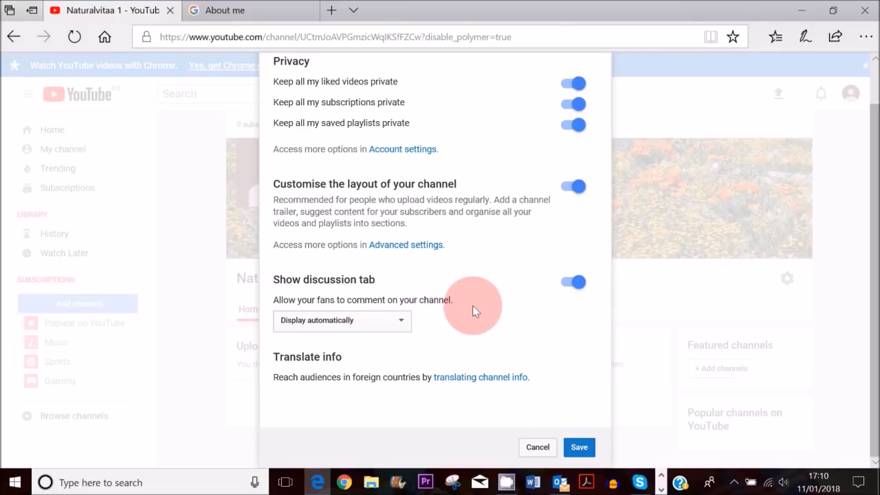
click(572, 283)
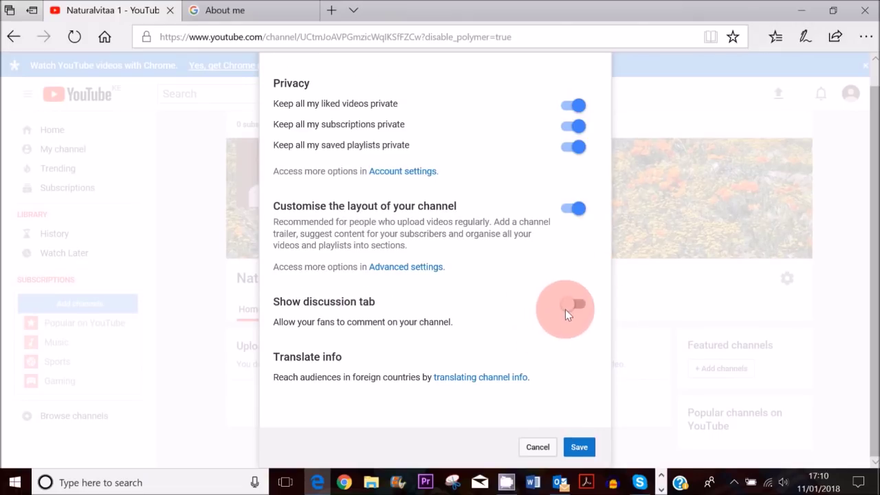
click(574, 304)
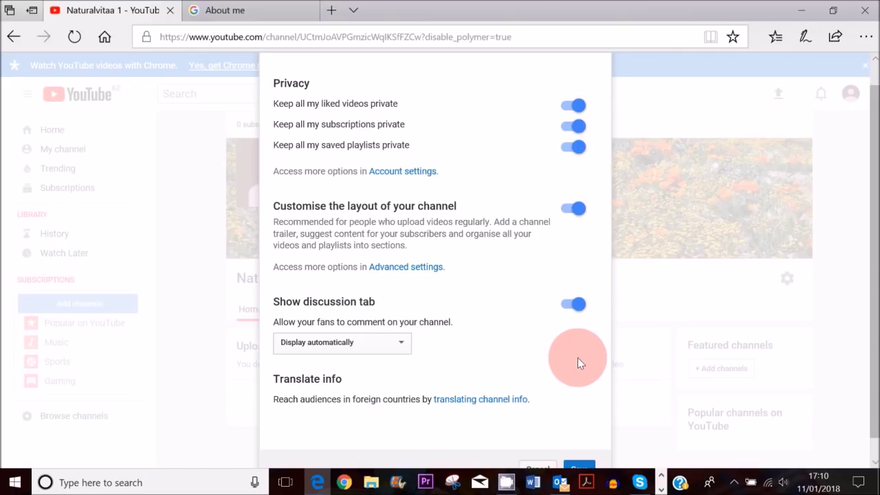
scroll(455, 149, up, 1)
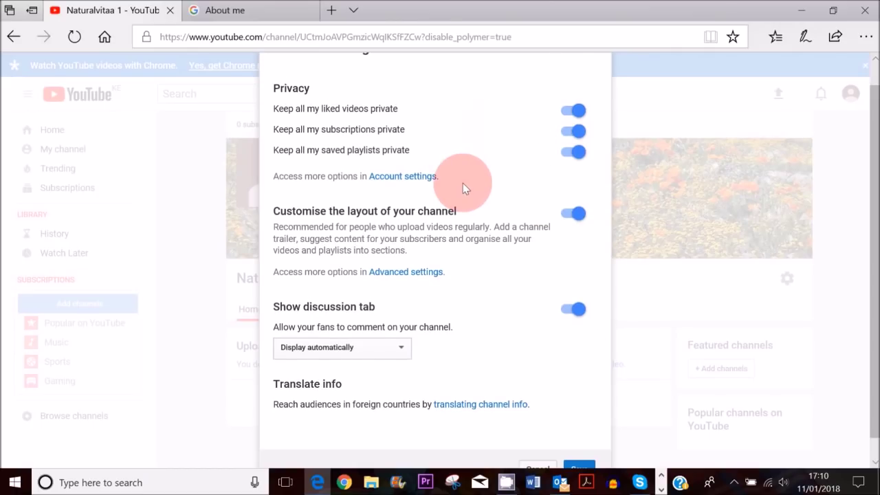
scroll(464, 185, up, 1)
scroll(464, 185, down, 3)
click(582, 452)
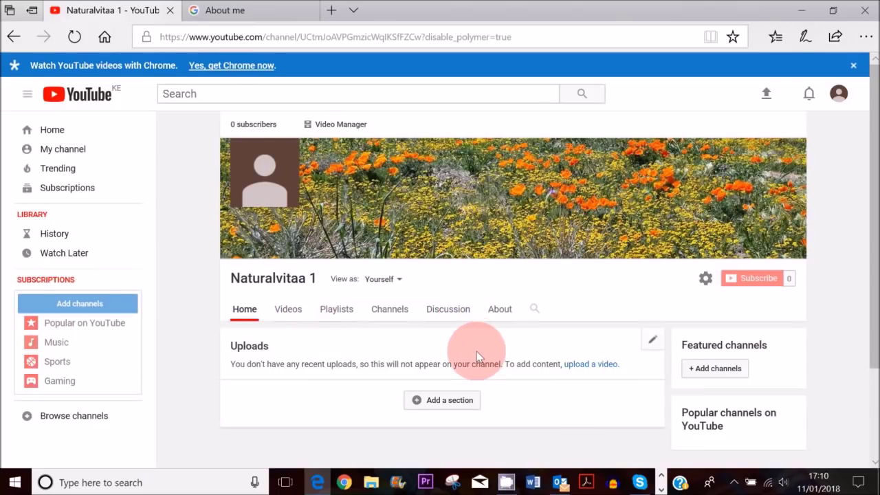
- Add the channel description "This is a tutorial channel" to the channel's About section
click(500, 313)
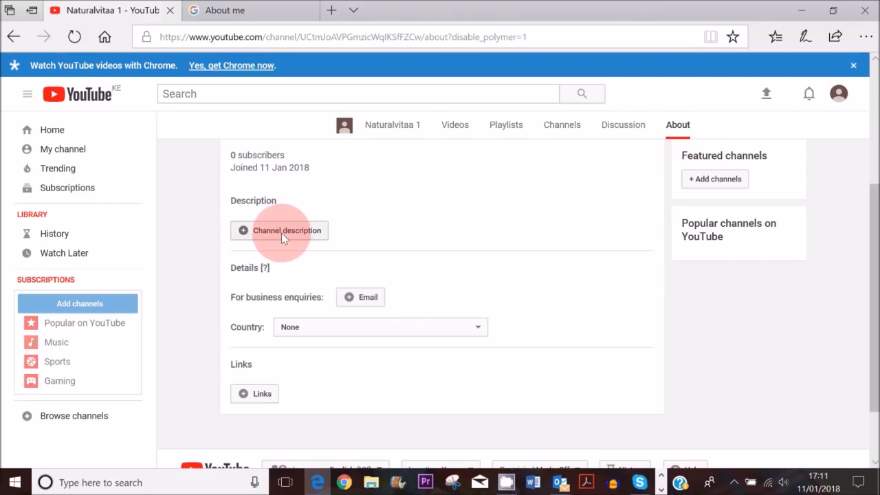
click(281, 233)
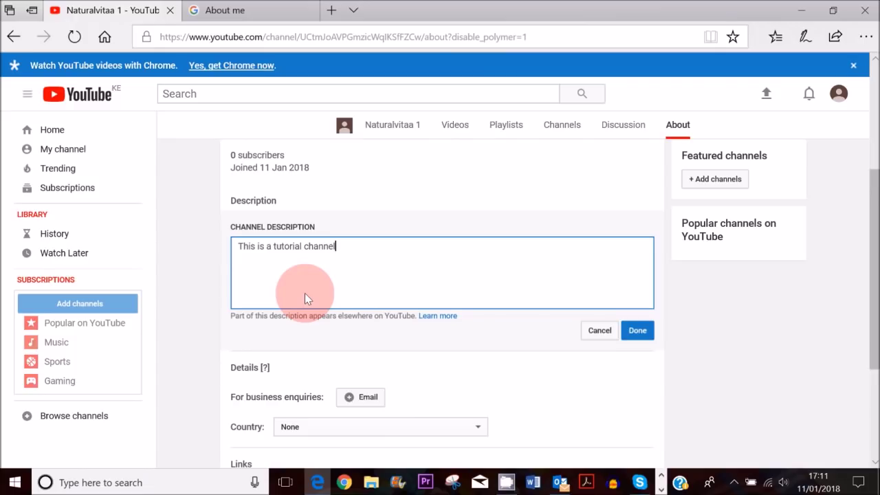
click(637, 331)
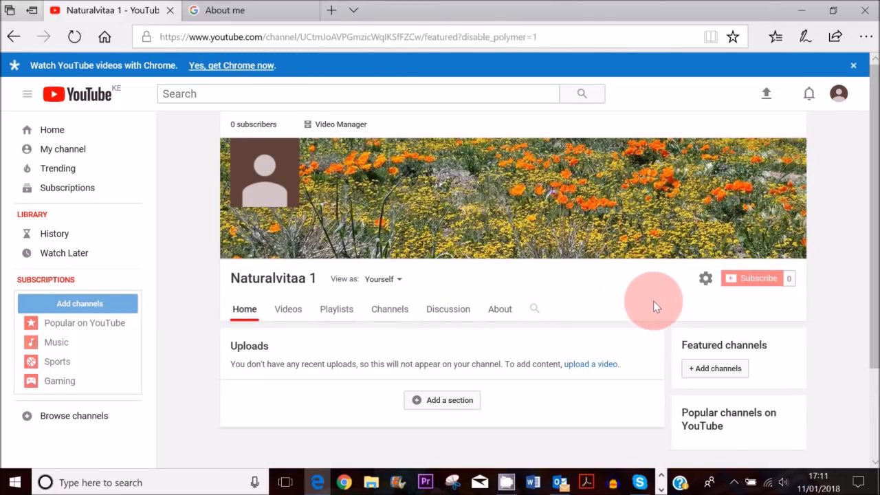
- Upload the public video test7.avi from the My CamStudio Videos folder in Documents
click(767, 92)
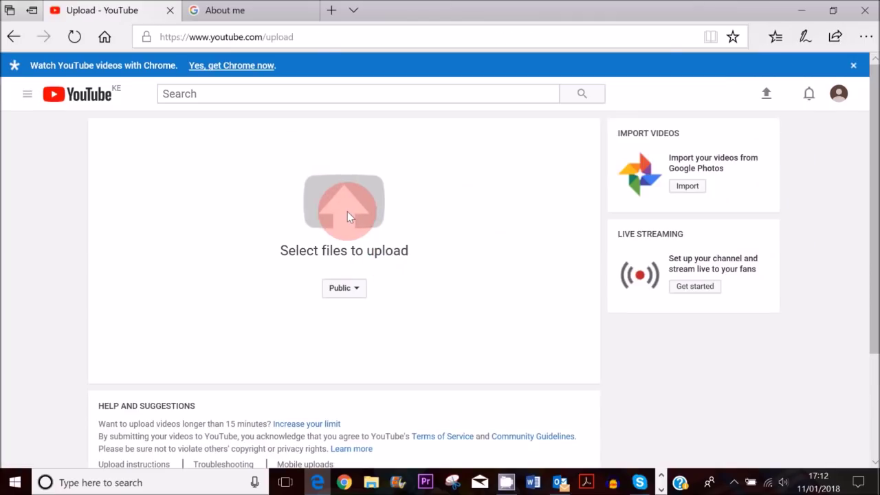
click(347, 204)
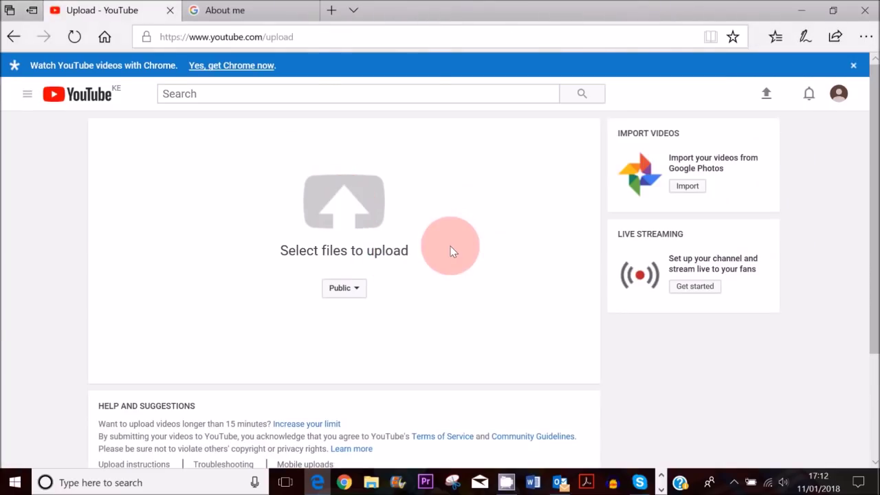
click(60, 137)
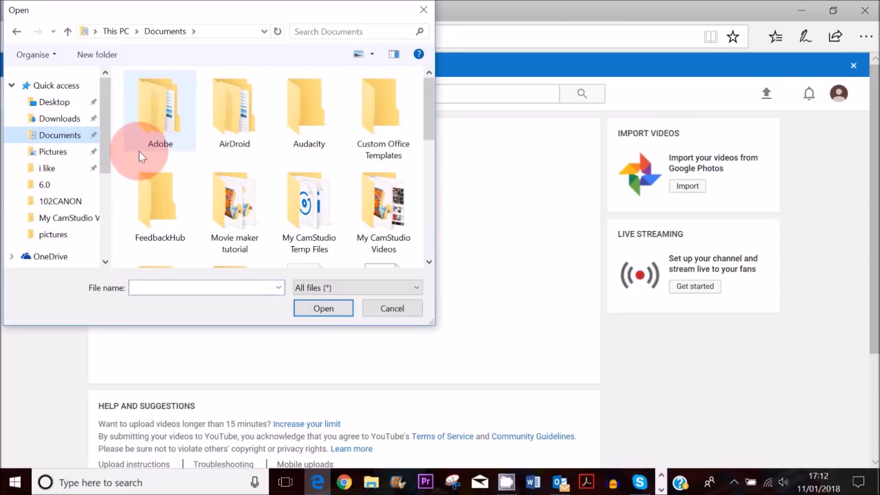
double_click(383, 206)
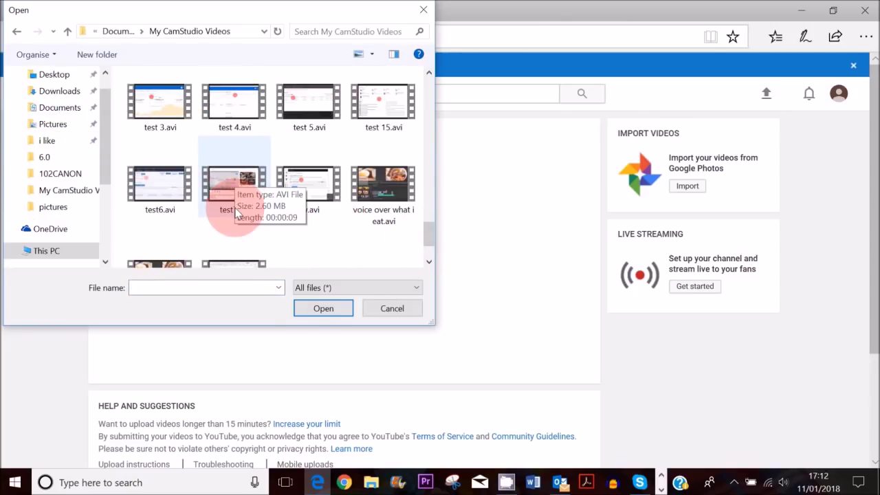
click(234, 180)
click(320, 308)
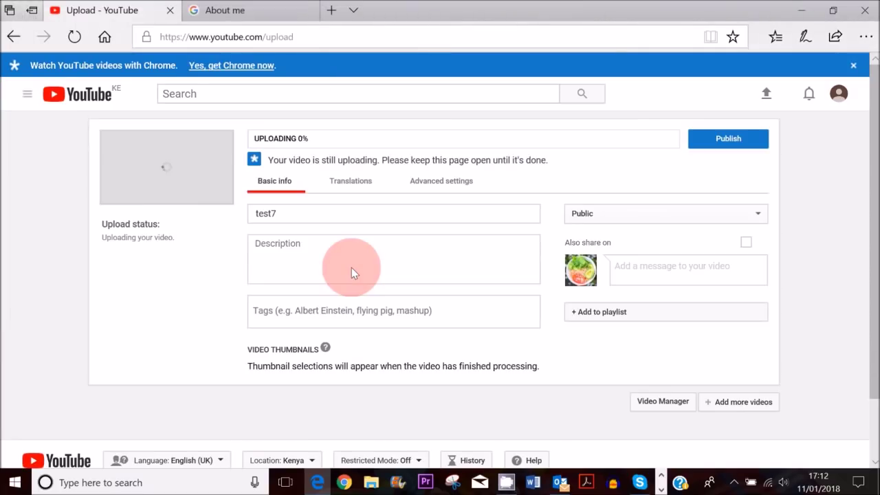
- Title the video "How to Create a YouTube channel for beginners" and copy the same text into its description
double_click(360, 213)
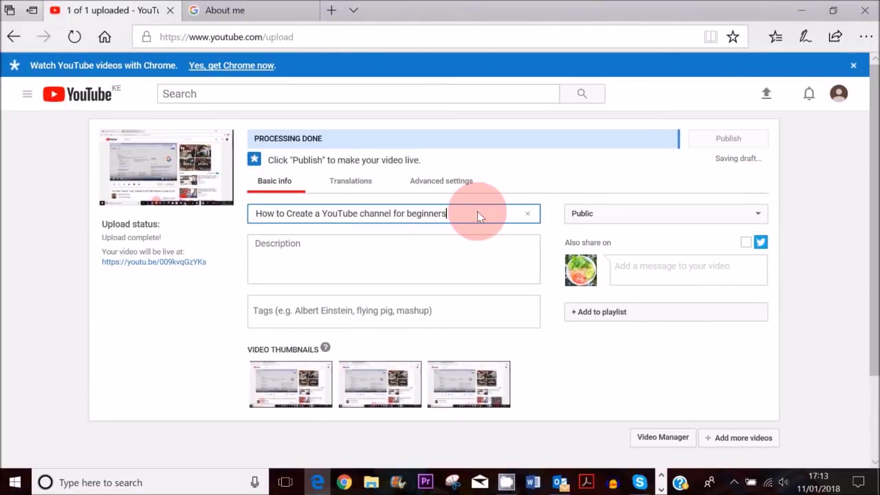
drag(477, 213, 266, 214)
key(ctrl+c)
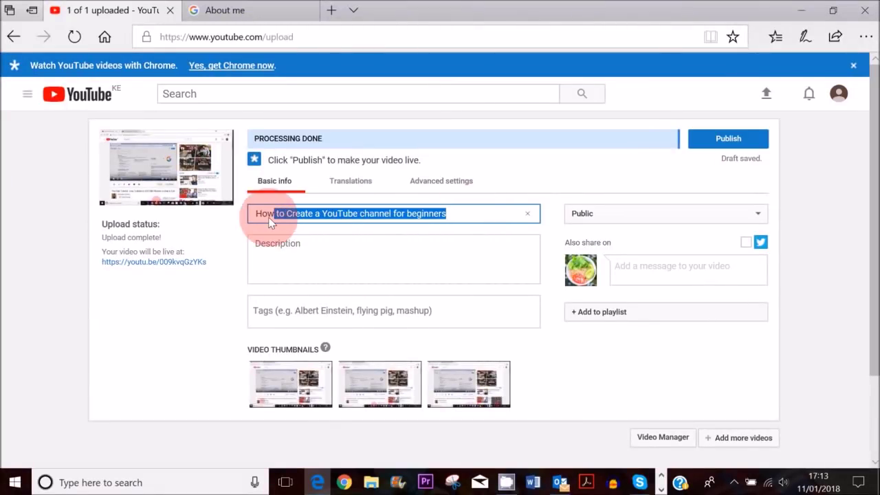
click(332, 258)
key(ctrl+v)
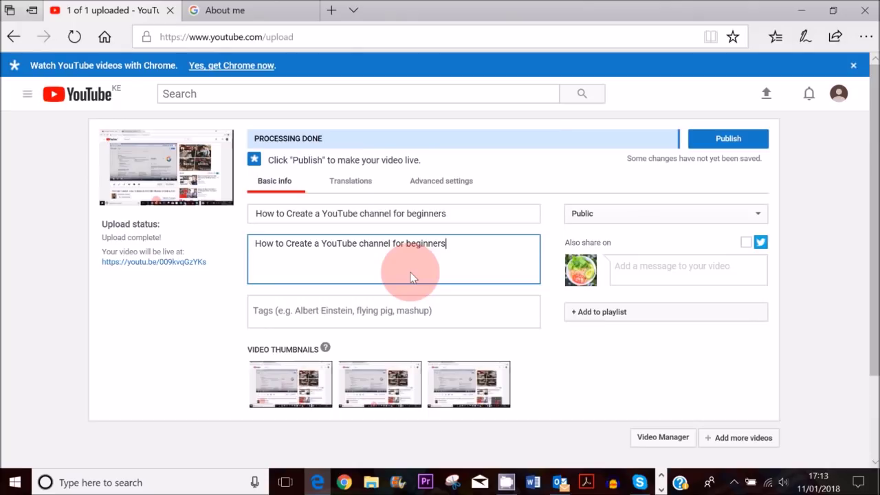
- Tag the video with youtube, channel, make, create, beginners and tutorial
scroll(411, 277, down, 2)
scroll(373, 212, up, 1)
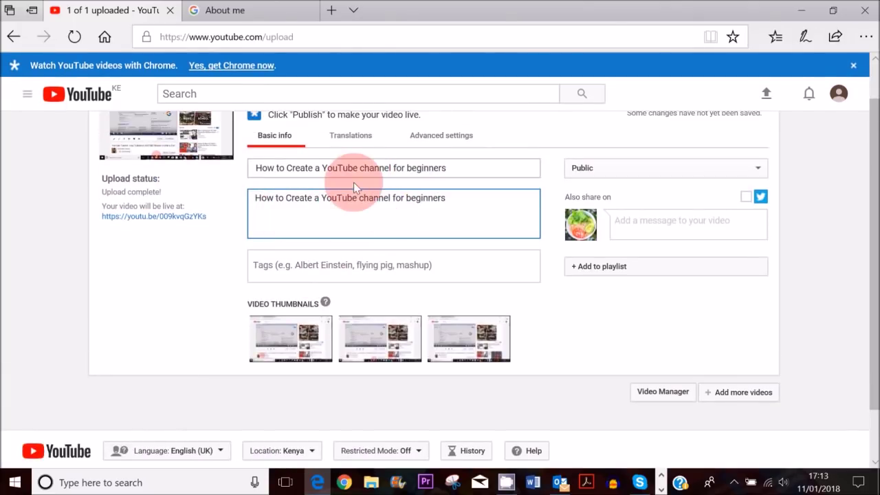
click(336, 275)
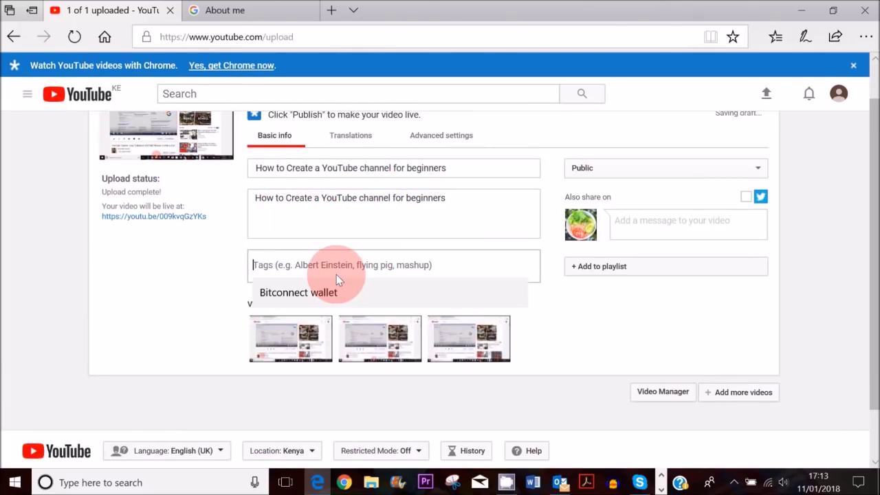
text(youtube)
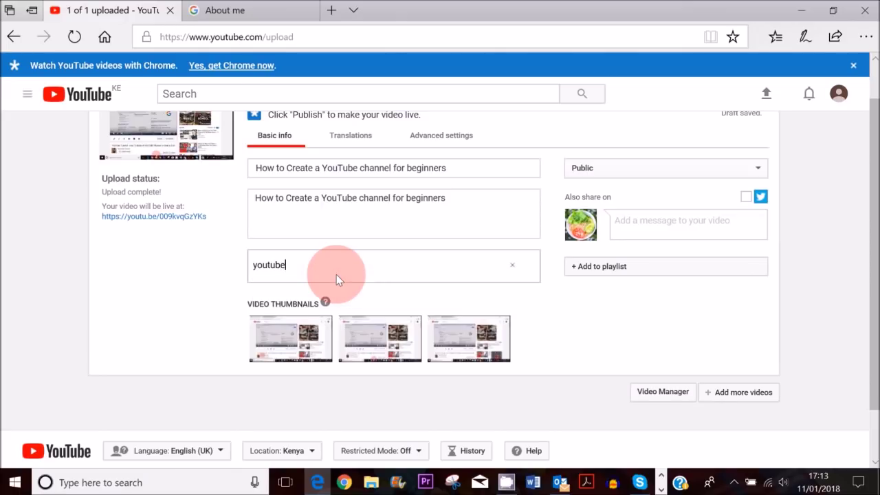
key(Return)
text(chan)
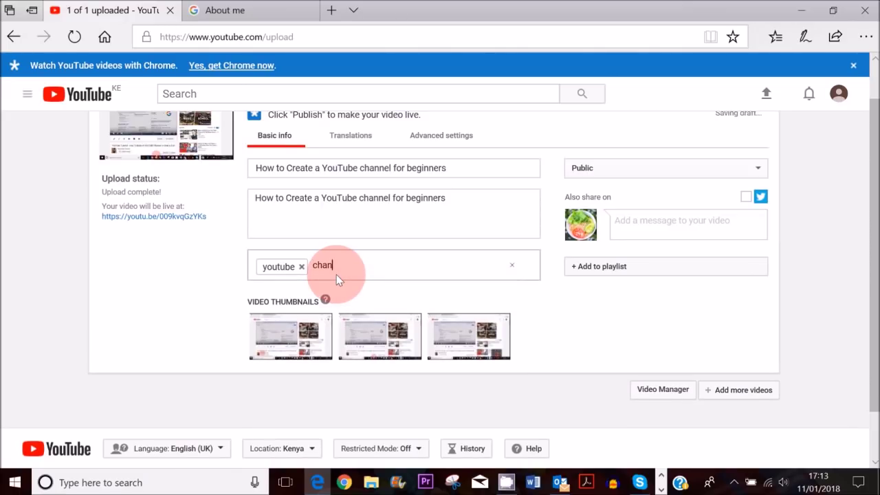
text(nel)
key(Return)
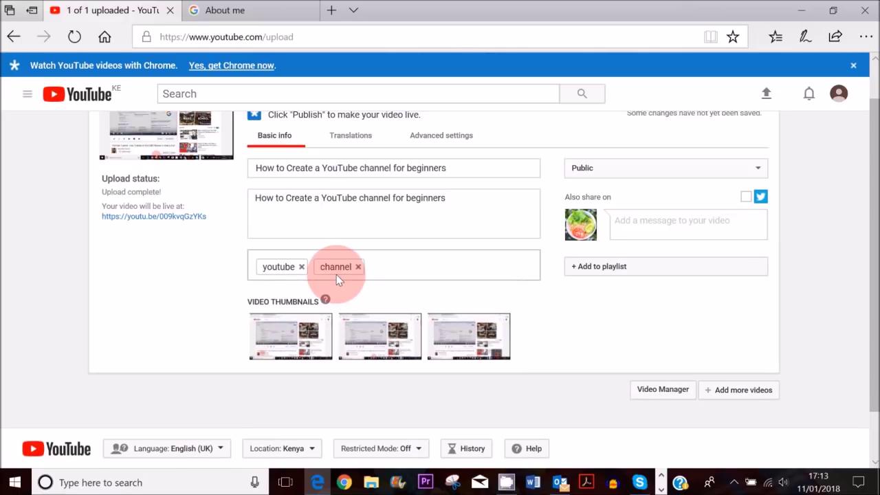
text(make)
key(Return)
text(create)
key(Return)
text(beginners)
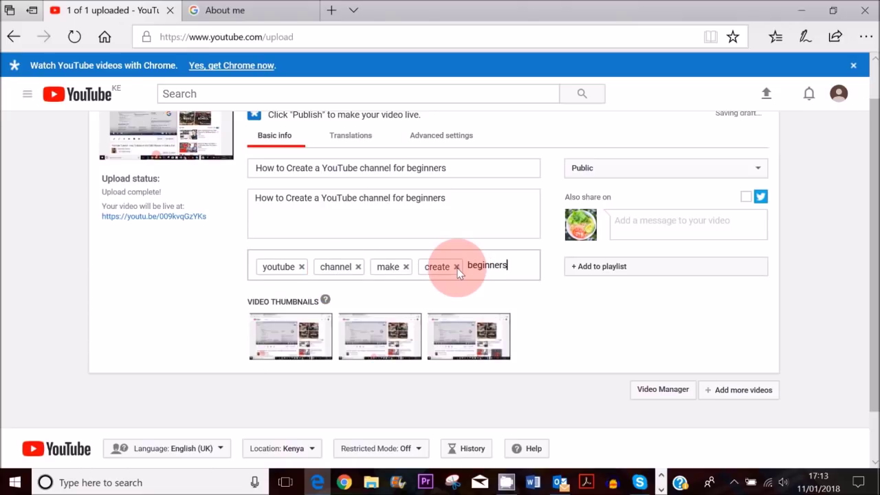
key(Return)
text(tutorial)
key(Return)
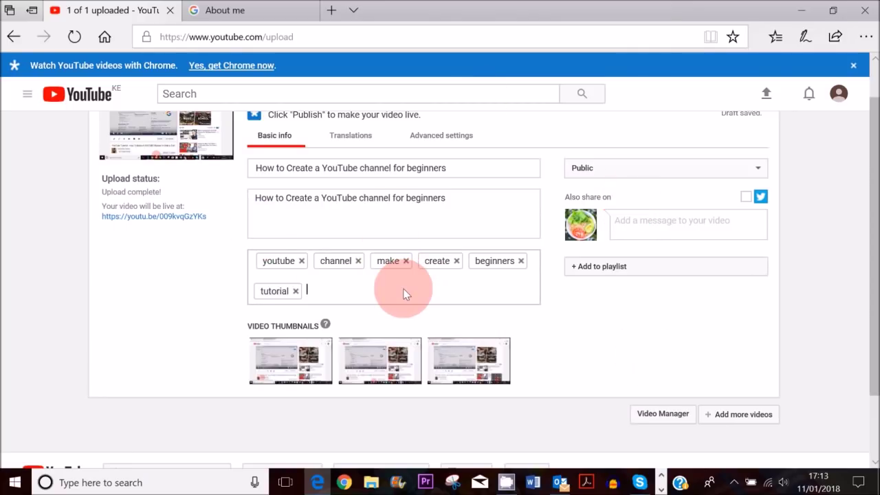
- Publish the video and select its share link
scroll(403, 288, up, 1)
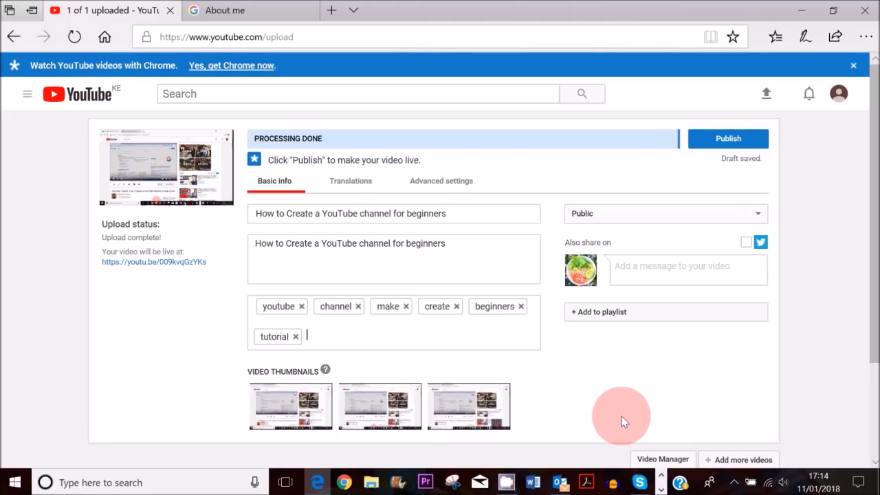
click(727, 139)
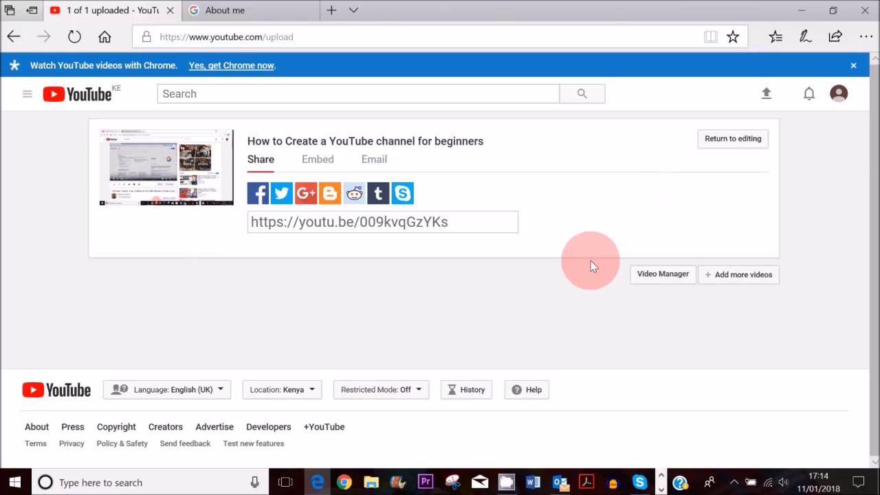
drag(448, 221, 242, 238)
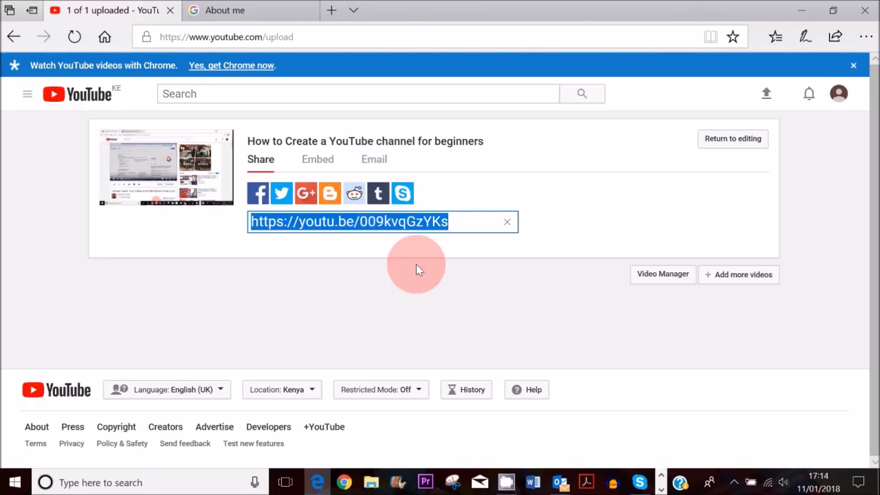
- Open the published video's Info & Settings page from the Video Manager
click(661, 276)
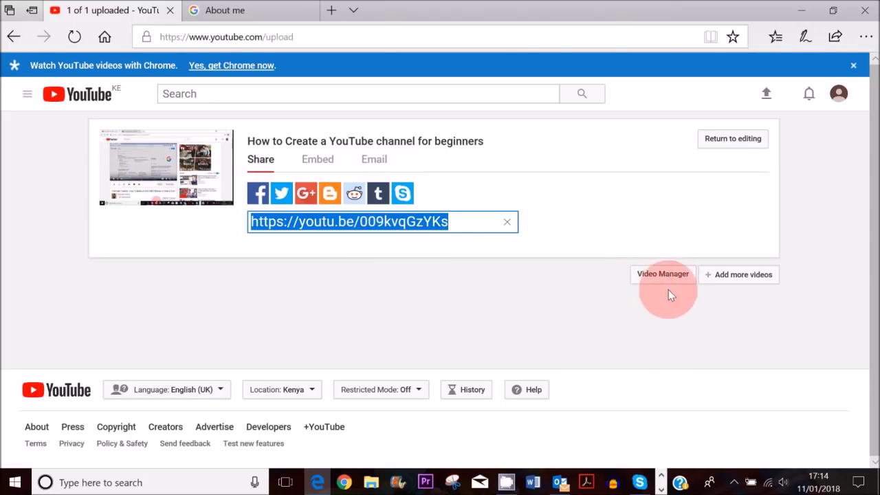
click(664, 276)
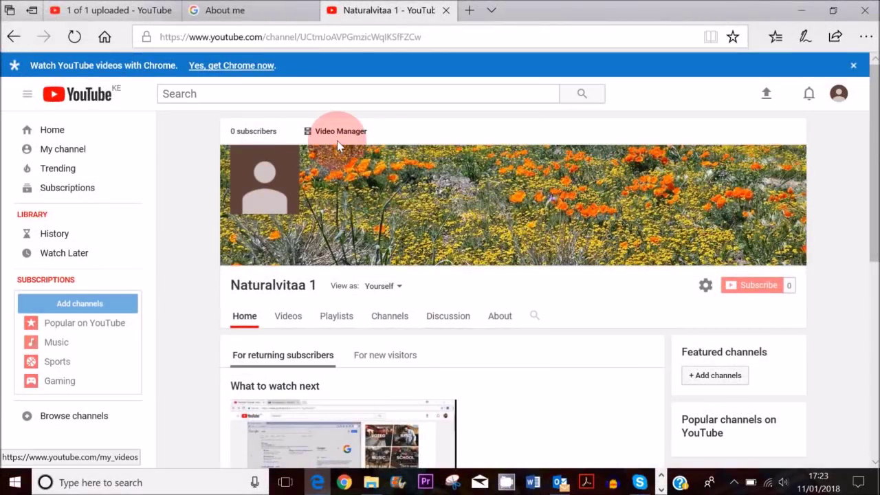
click(329, 133)
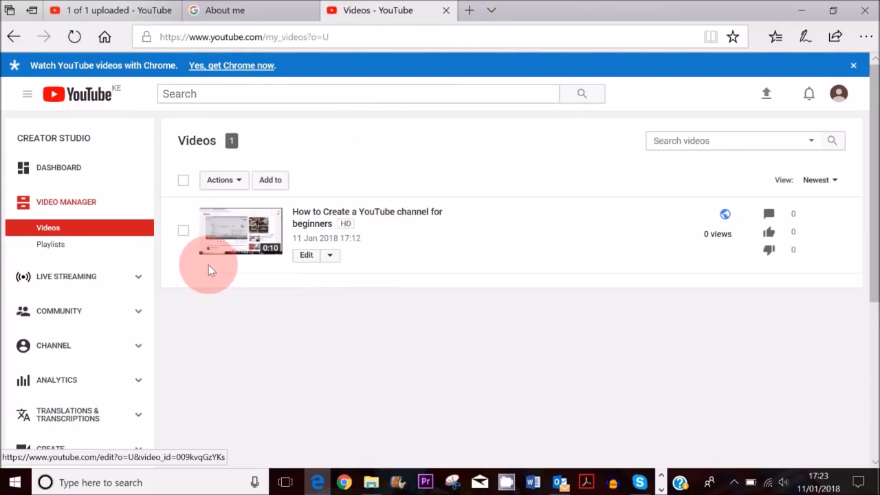
click(306, 256)
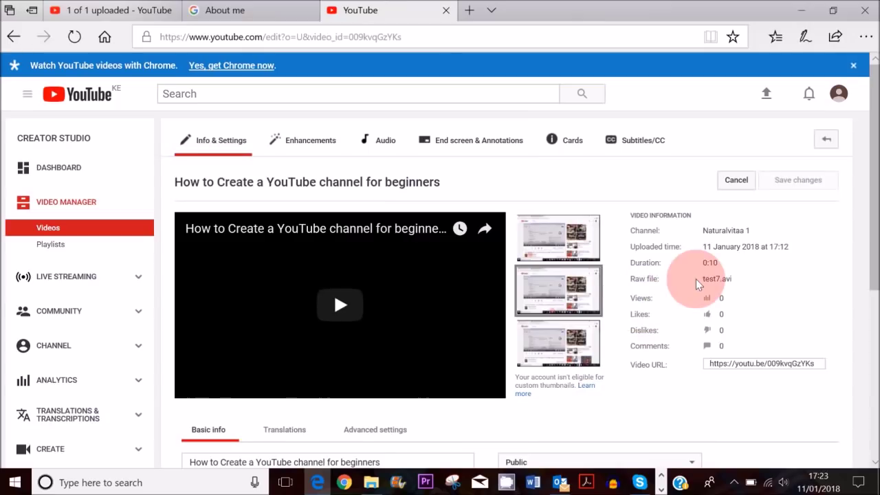
- Examine the video's basic info and privacy options, then return to the video list without saving changes
scroll(864, 216, down, 3)
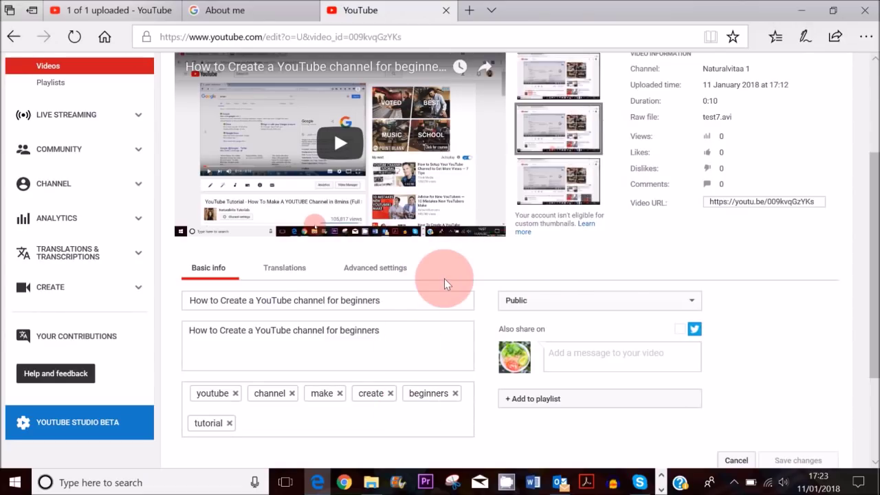
click(697, 303)
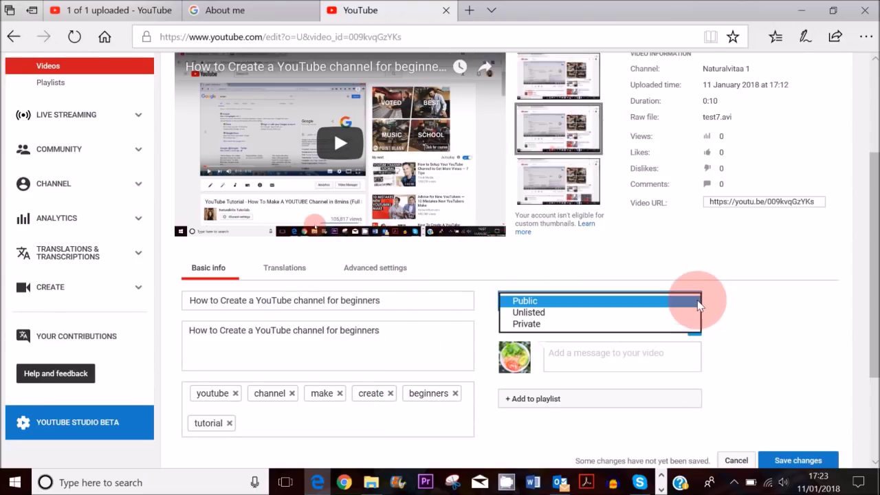
click(581, 314)
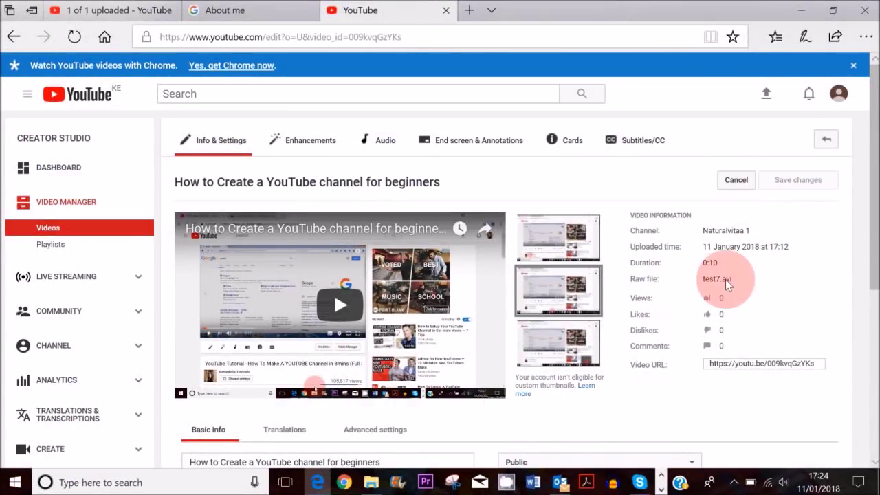
click(826, 139)
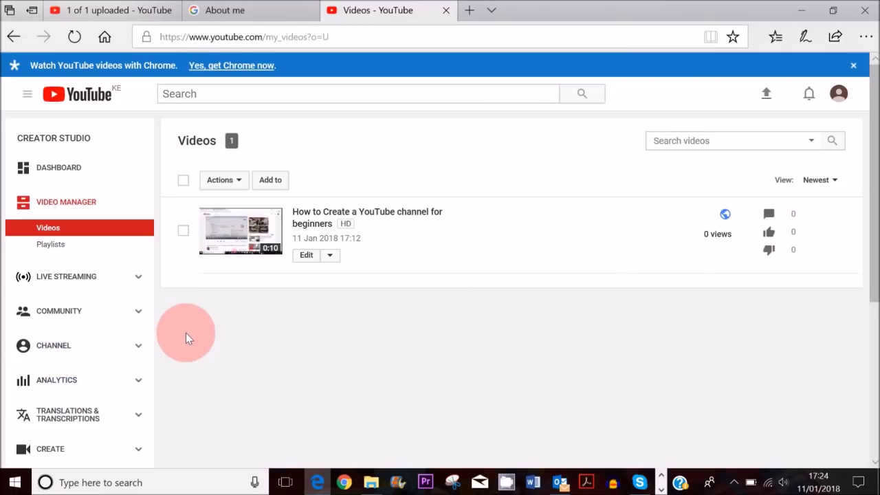
- Open the channel's Status and features page and examine the verification, copyright, monetisation and live streaming status
click(58, 352)
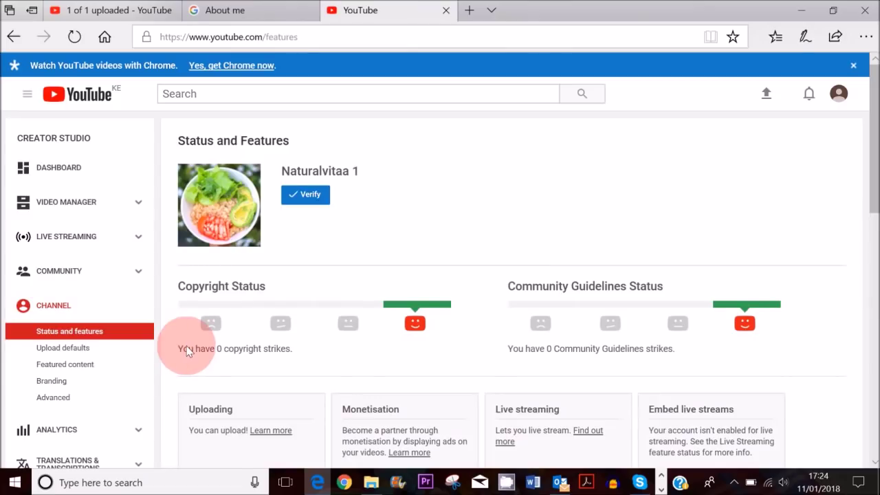
scroll(488, 251, down, 1)
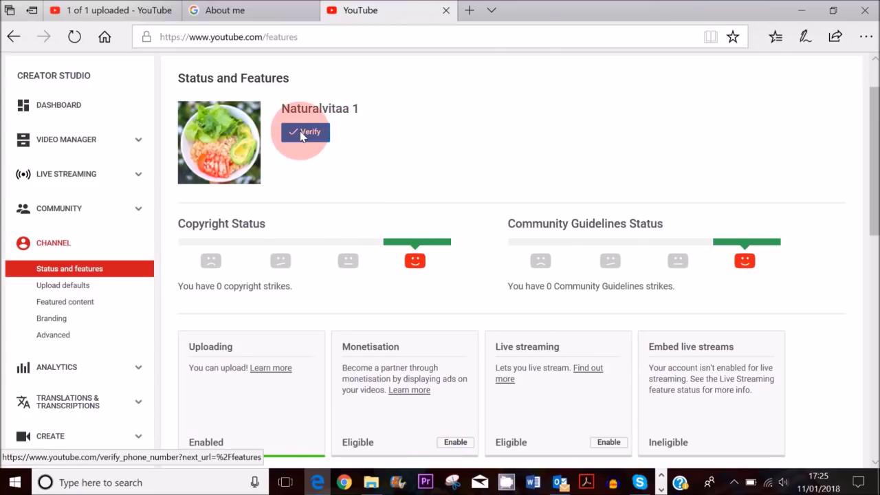
scroll(387, 210, down, 2)
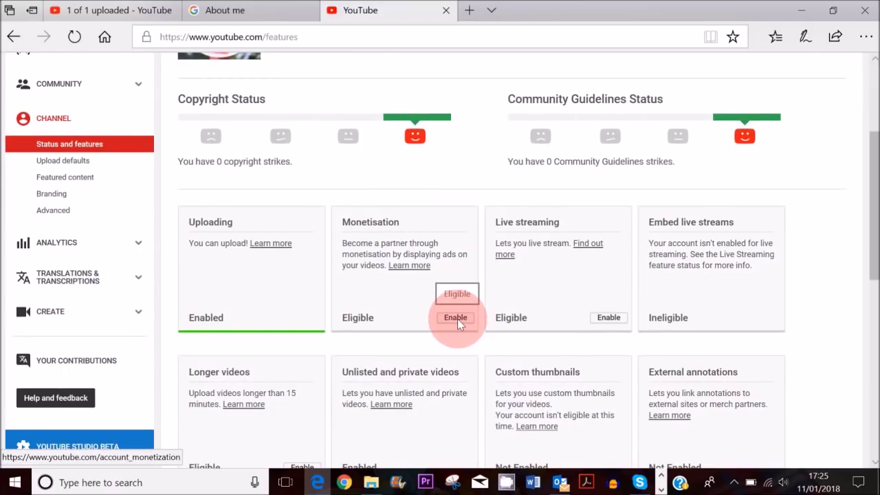
scroll(412, 323, up, 2)
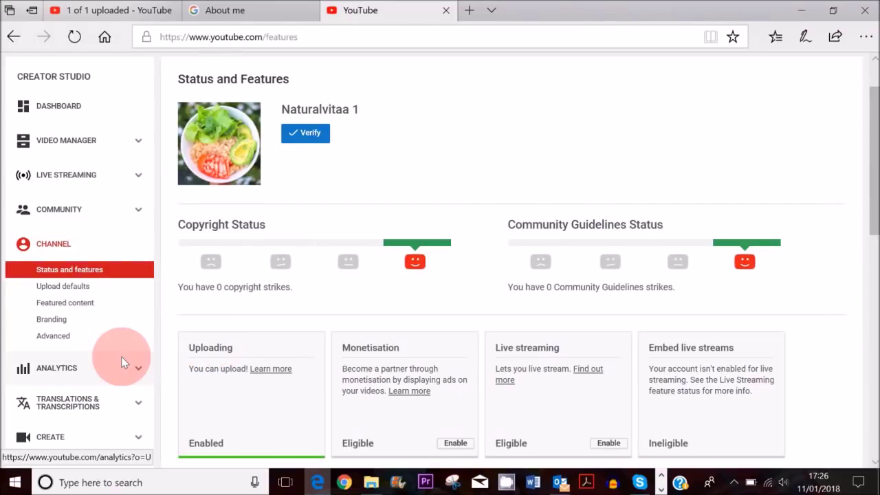
- Set the upload defaults to the How-to & Style category, with description "this is a tutorial about...." and tag "tutorials"
click(65, 288)
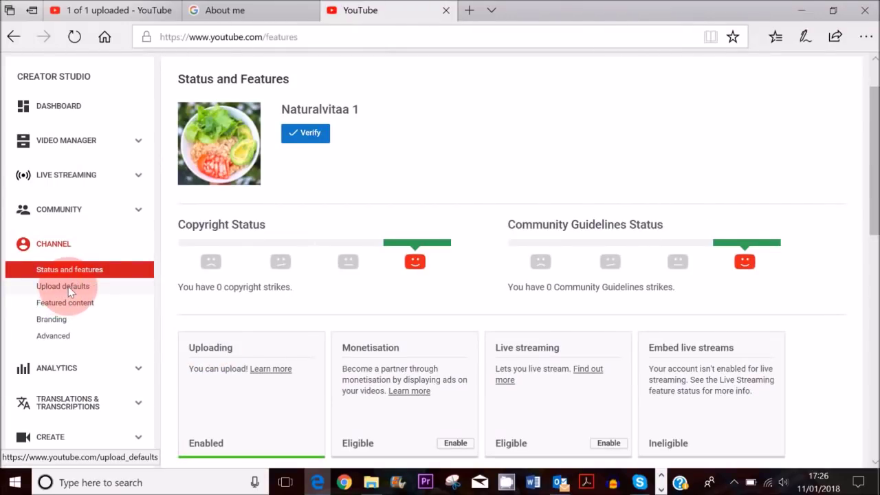
click(445, 317)
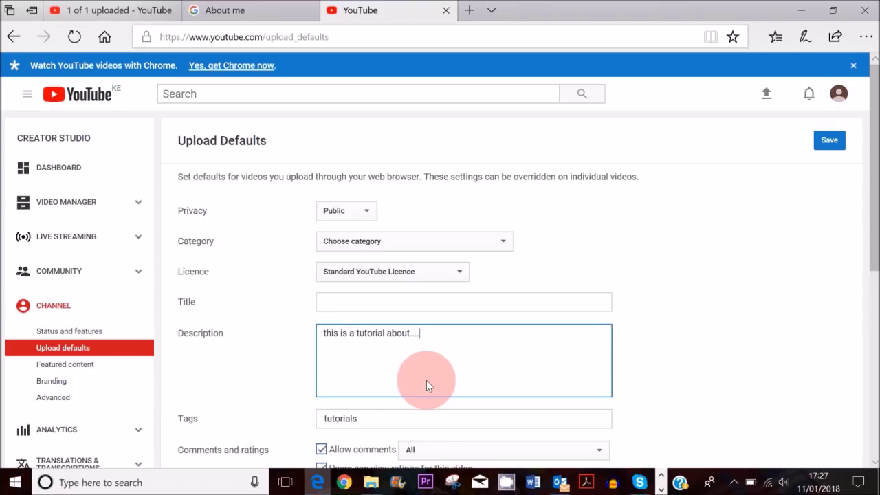
scroll(428, 382, down, 1)
click(485, 179)
click(582, 187)
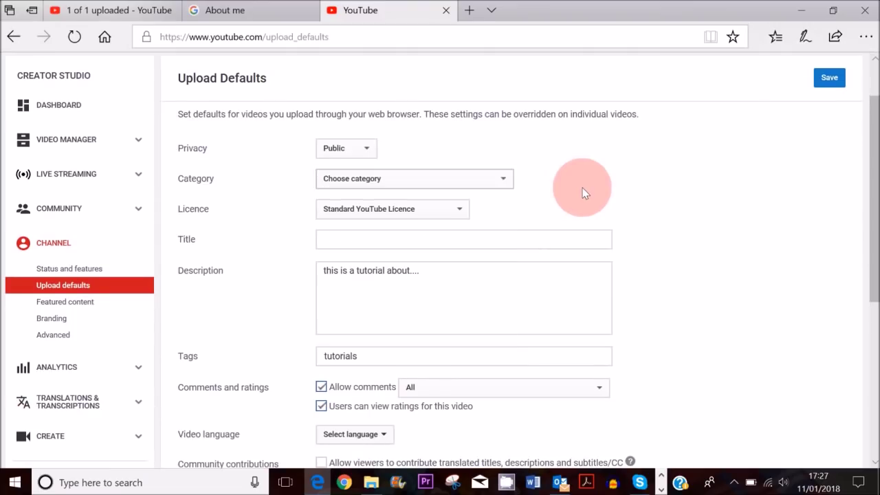
click(511, 184)
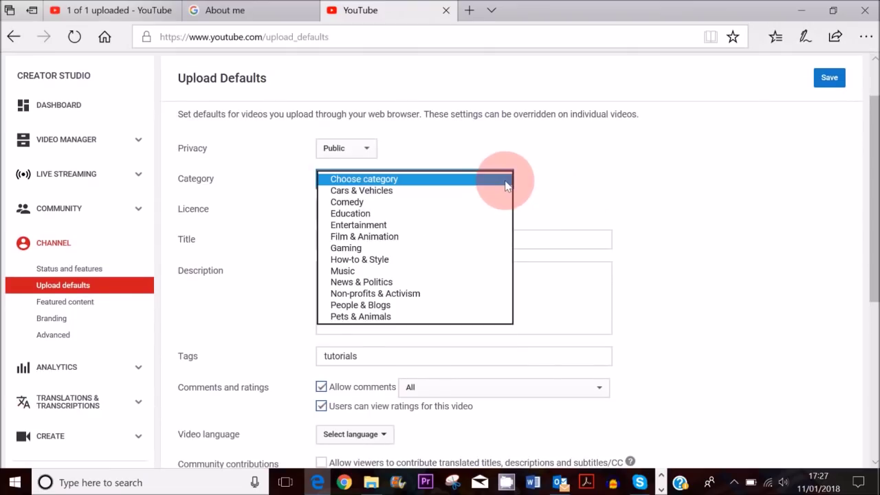
click(459, 259)
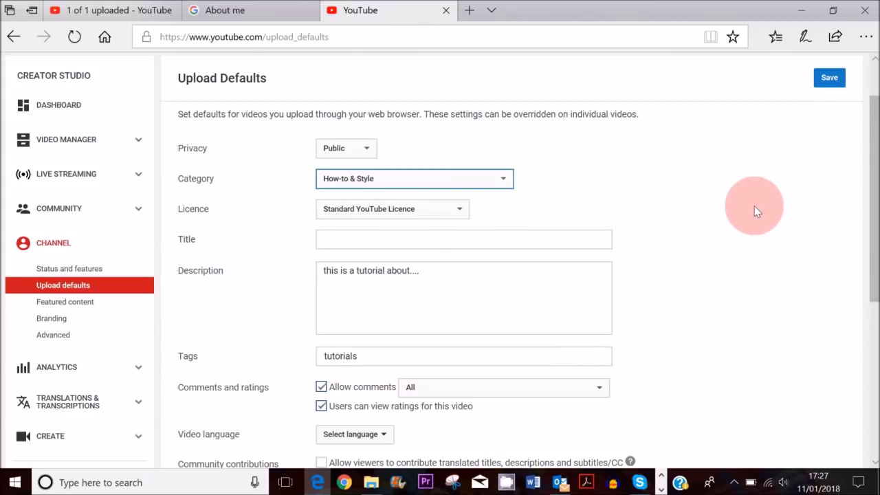
click(822, 98)
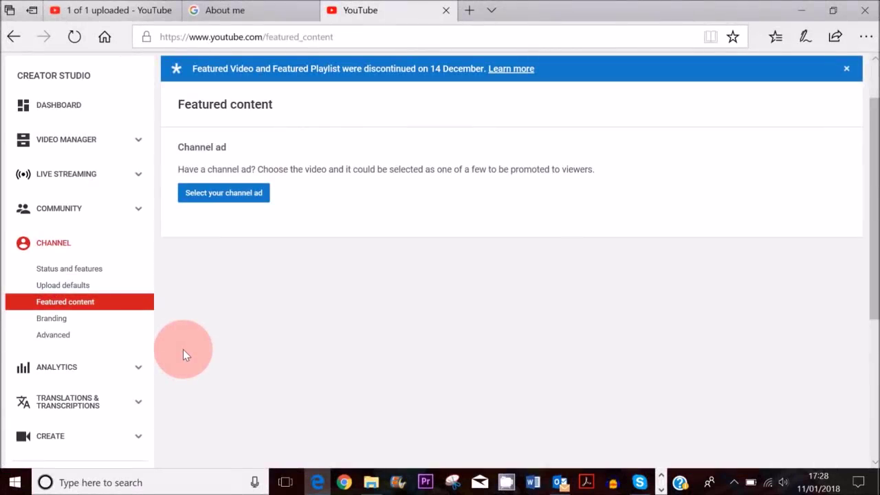
- Browse the free music in the Audio Library and preview the track Atlanta
click(67, 435)
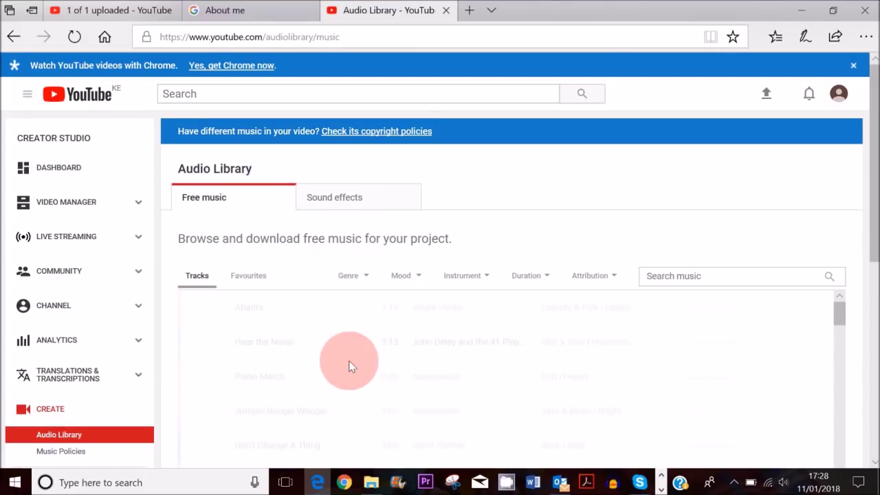
scroll(461, 331, down, 2)
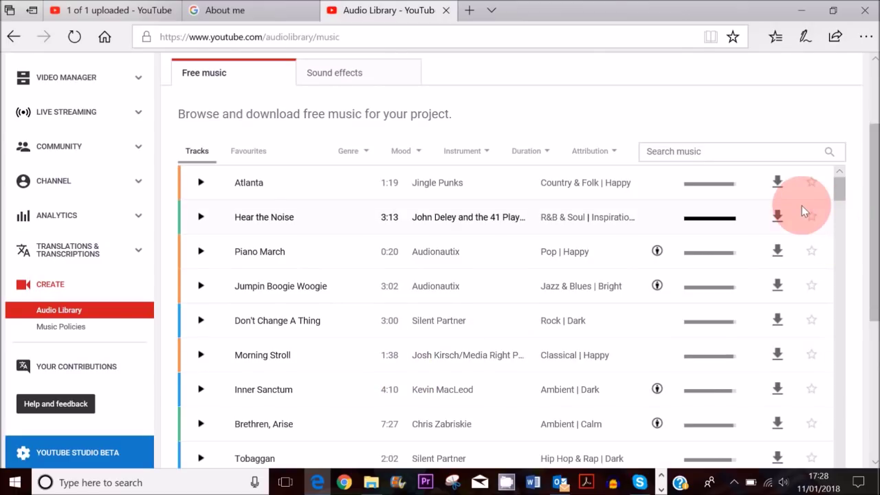
click(777, 182)
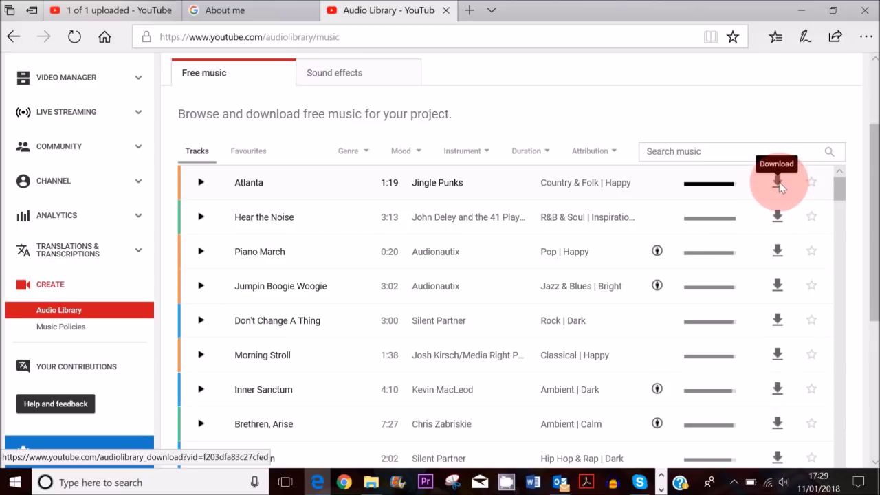
click(202, 183)
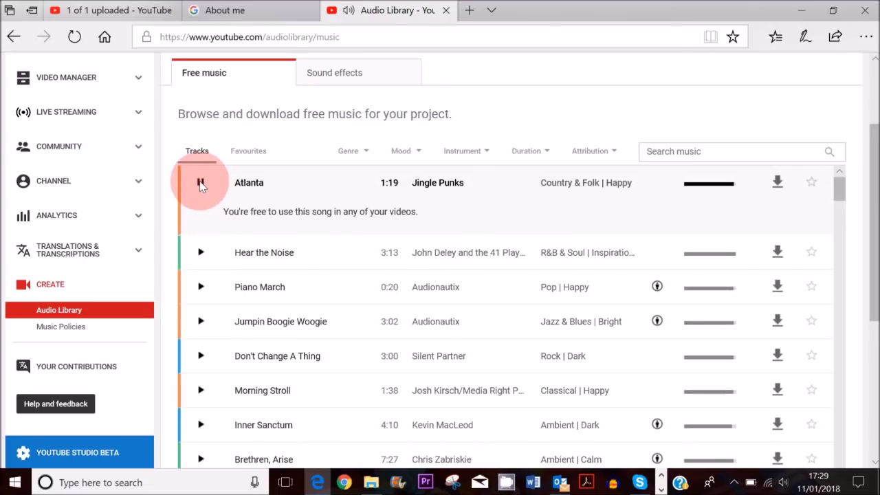
- Review the Creator Studio dashboard's videos and analytics, then open the channel's own page
click(45, 173)
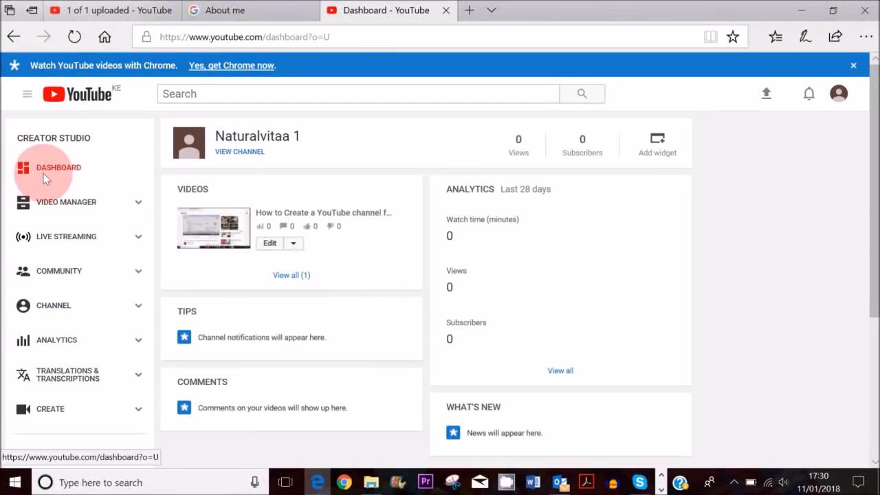
click(368, 265)
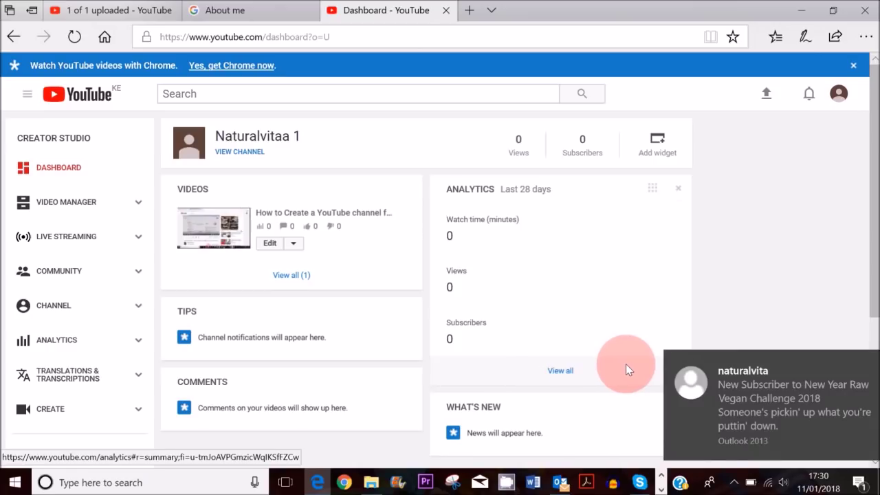
click(27, 94)
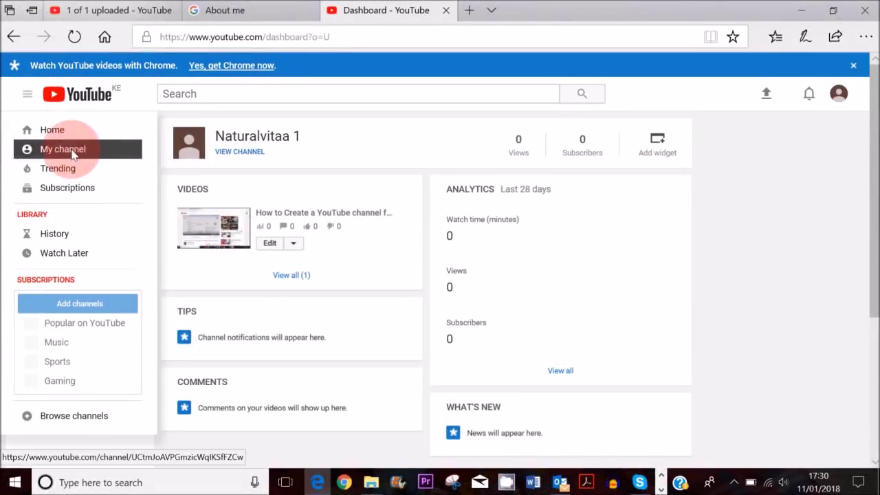
click(42, 148)
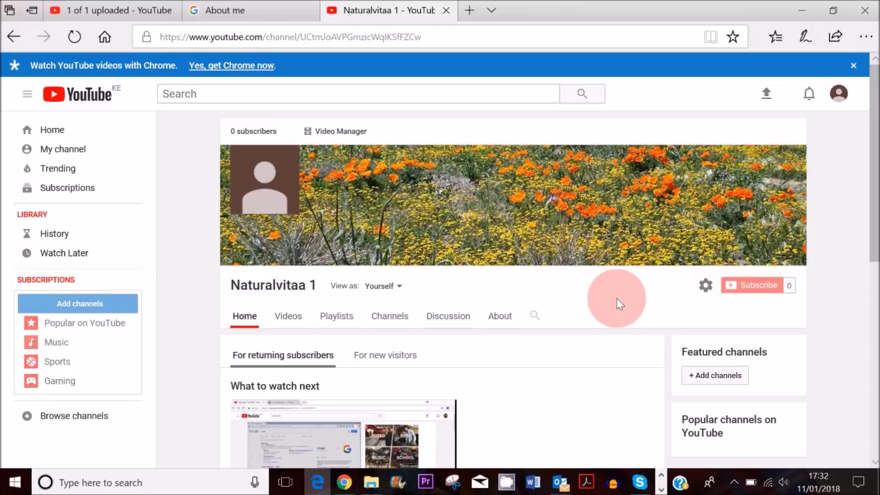
- Set the uploaded video "How to Create a YouTube channel for beginners" as the channel trailer for new visitors
scroll(615, 297, down, 1)
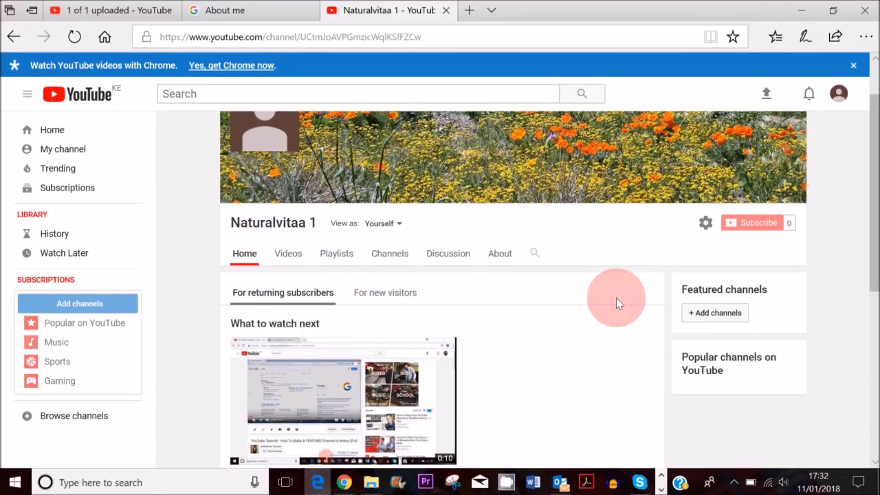
scroll(616, 298, down, 1)
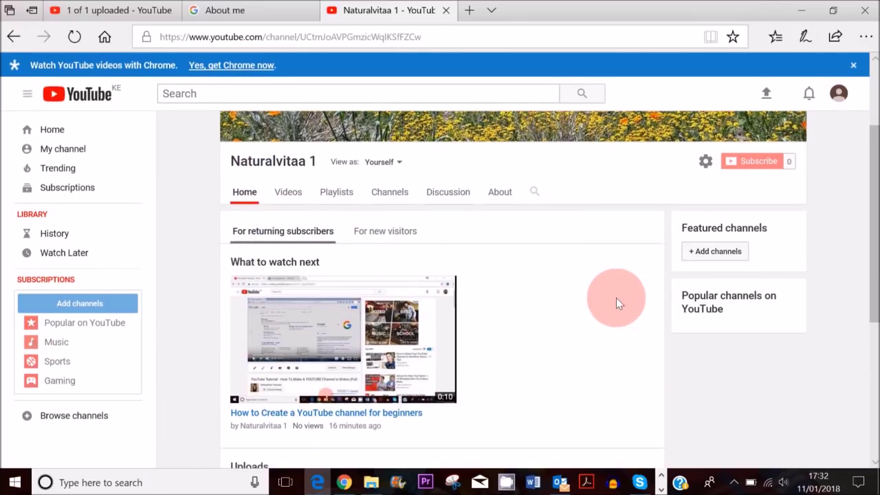
click(376, 232)
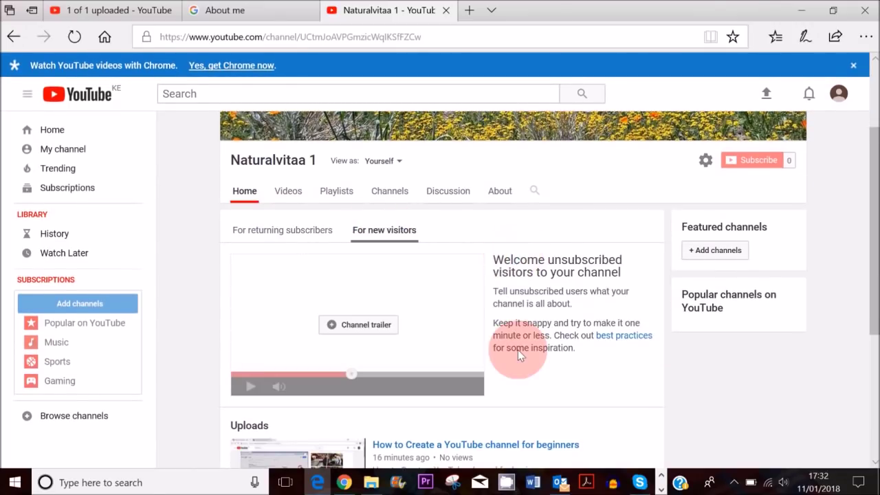
click(366, 326)
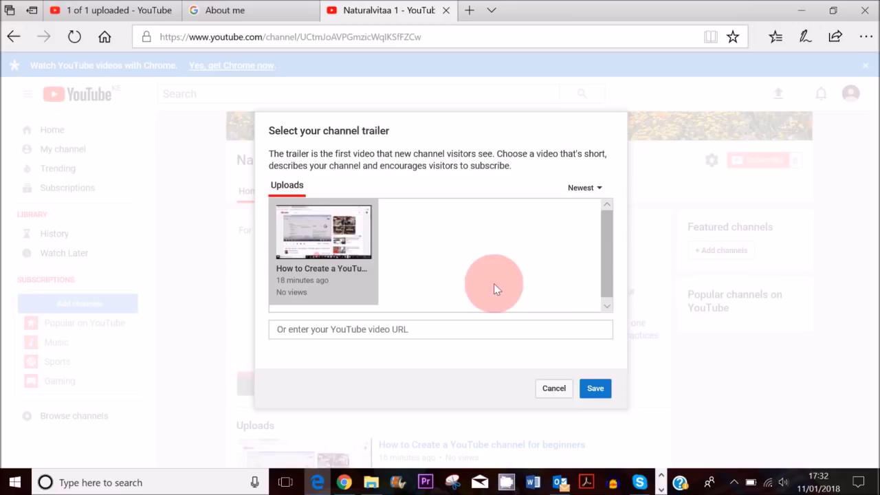
click(596, 388)
- Switch to Chrome and examine how the example channel's home page is organised into playlist and channel sections
scroll(500, 428, down, 3)
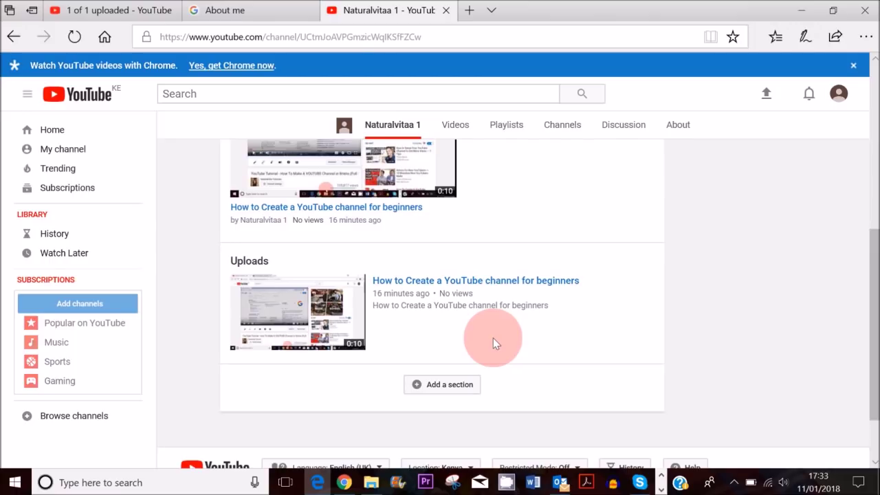
click(343, 482)
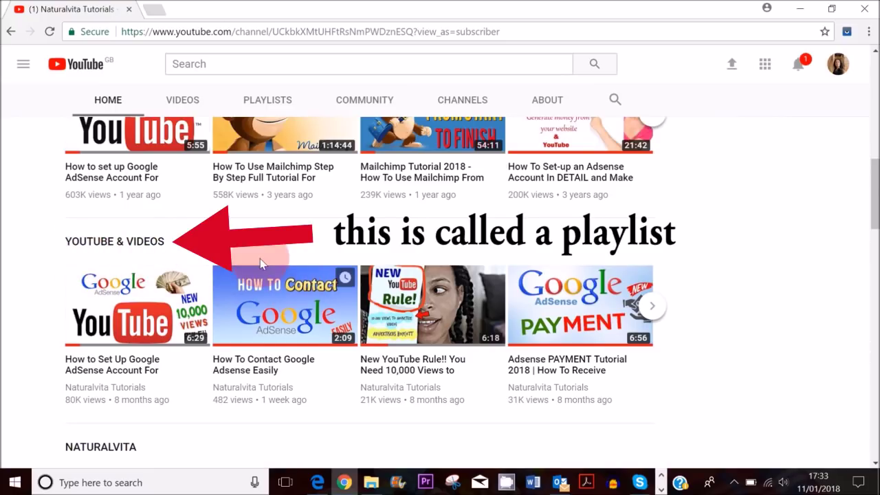
scroll(289, 357, down, 3)
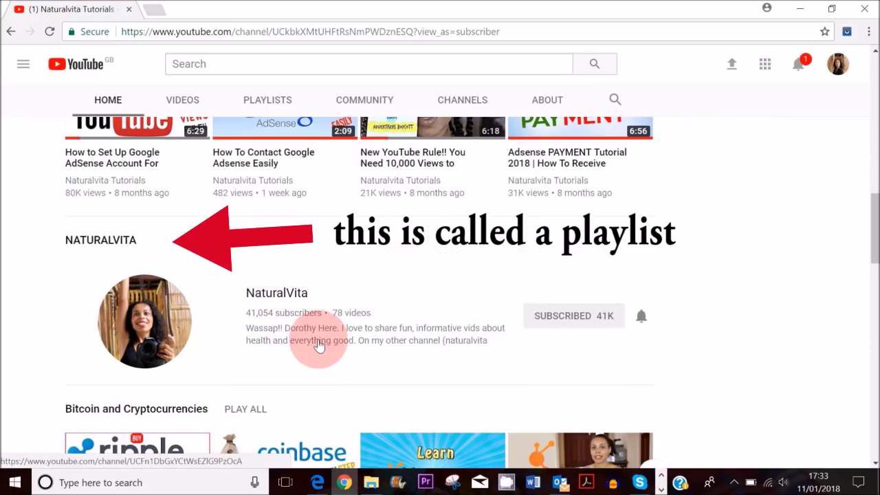
scroll(498, 362, down, 5)
scroll(498, 362, down, 1)
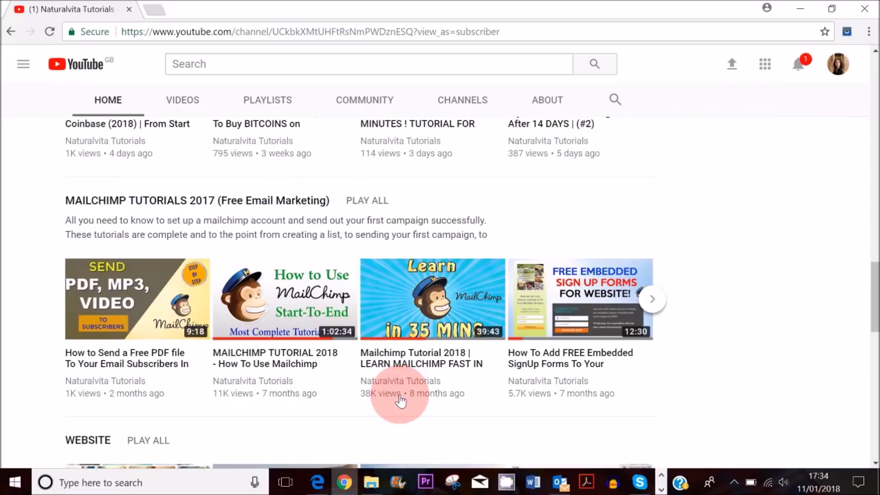
- Switch back to Edge and add a section to the new channel's home page with Popular uploads as its content
click(317, 481)
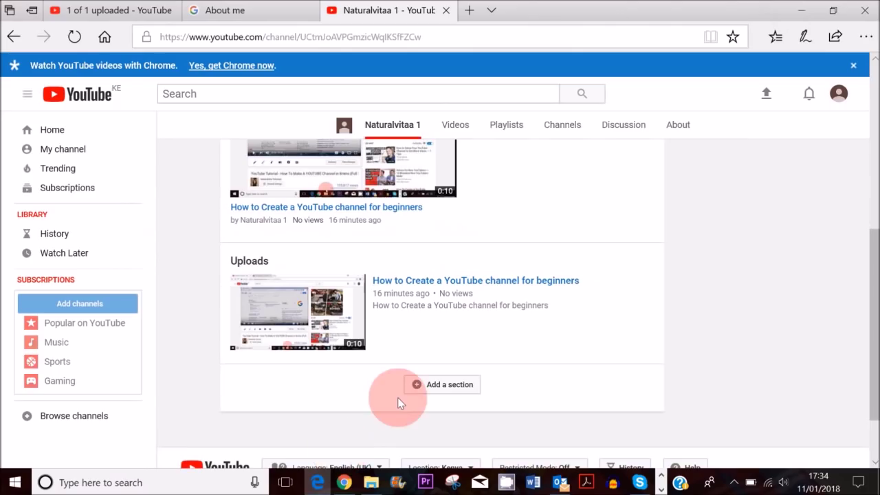
click(441, 385)
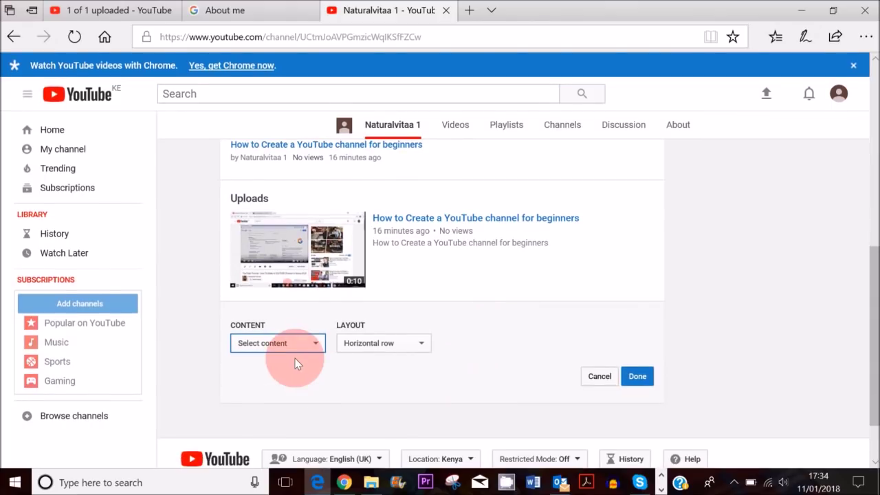
click(297, 354)
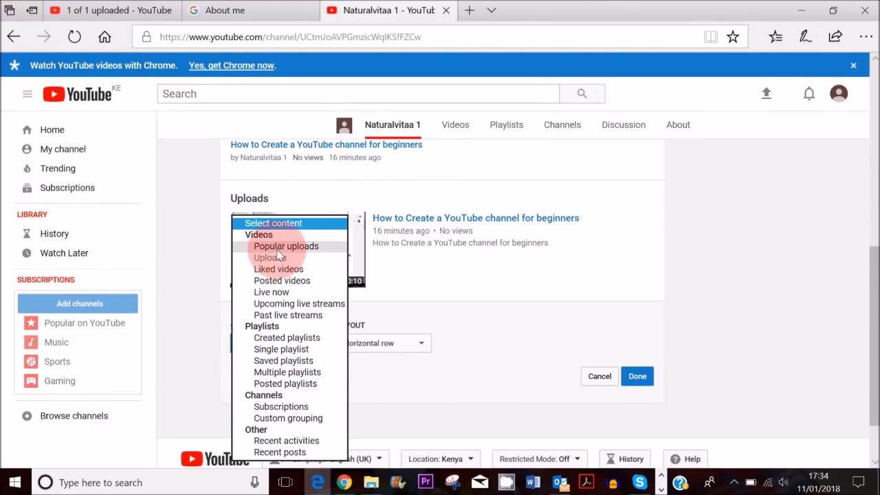
click(284, 246)
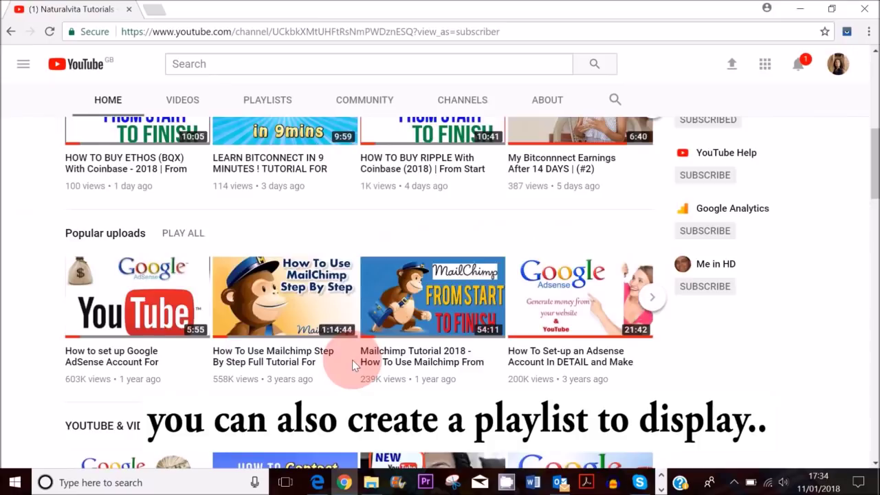
scroll(352, 359, down, 1)
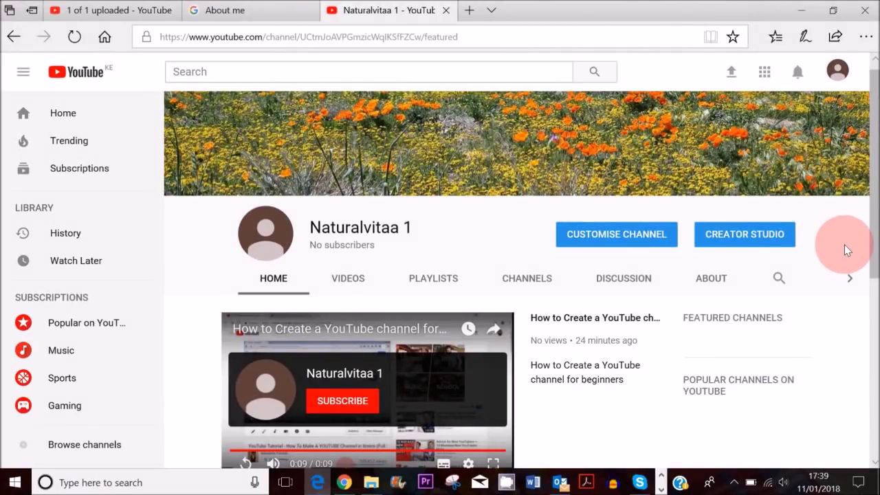
- View Creator Studio's video list from the channel page, then return to the channel and open its customisation view
drag(867, 248, 868, 184)
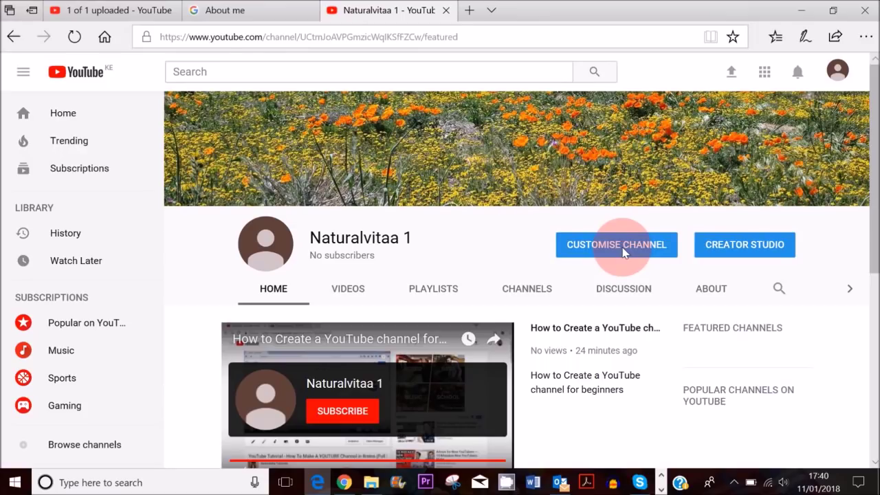
click(747, 251)
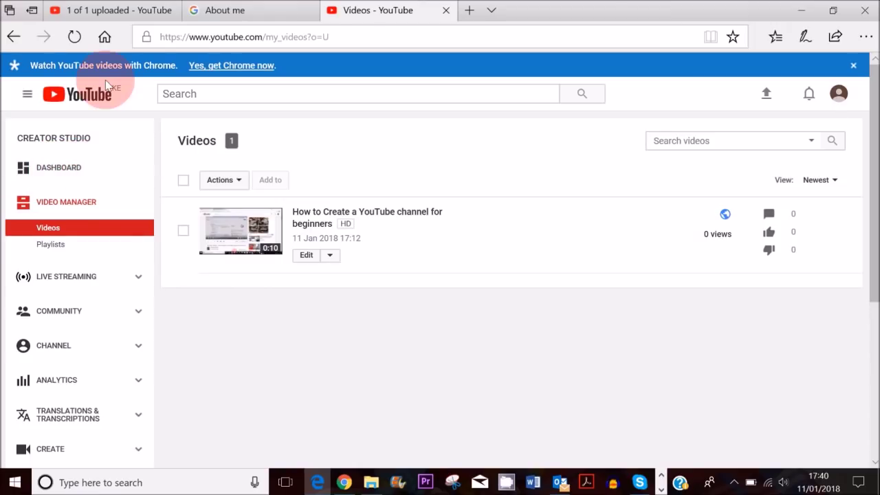
click(13, 36)
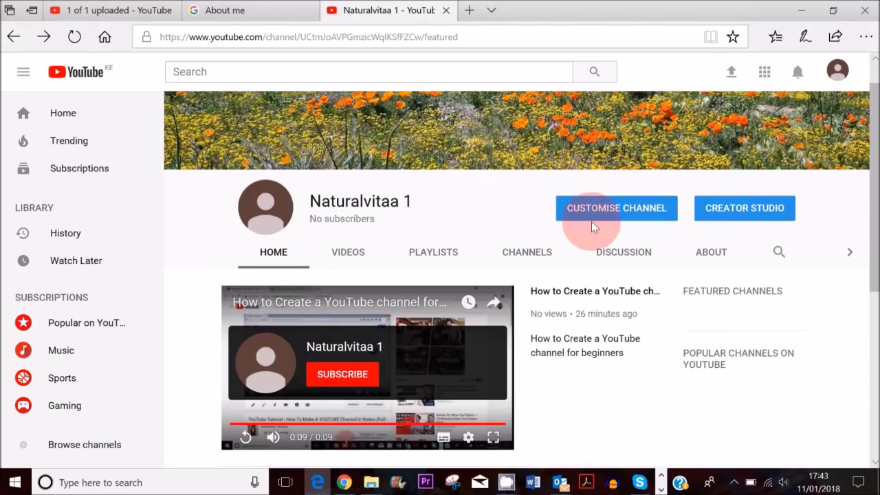
click(622, 209)
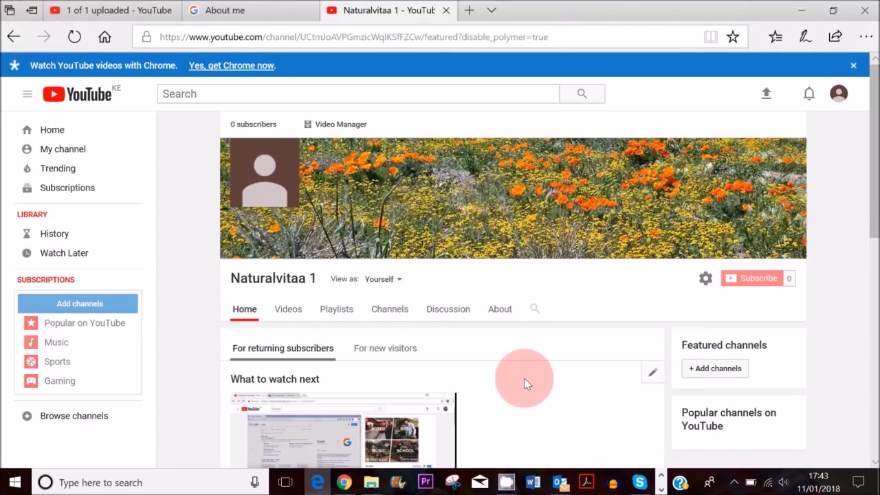